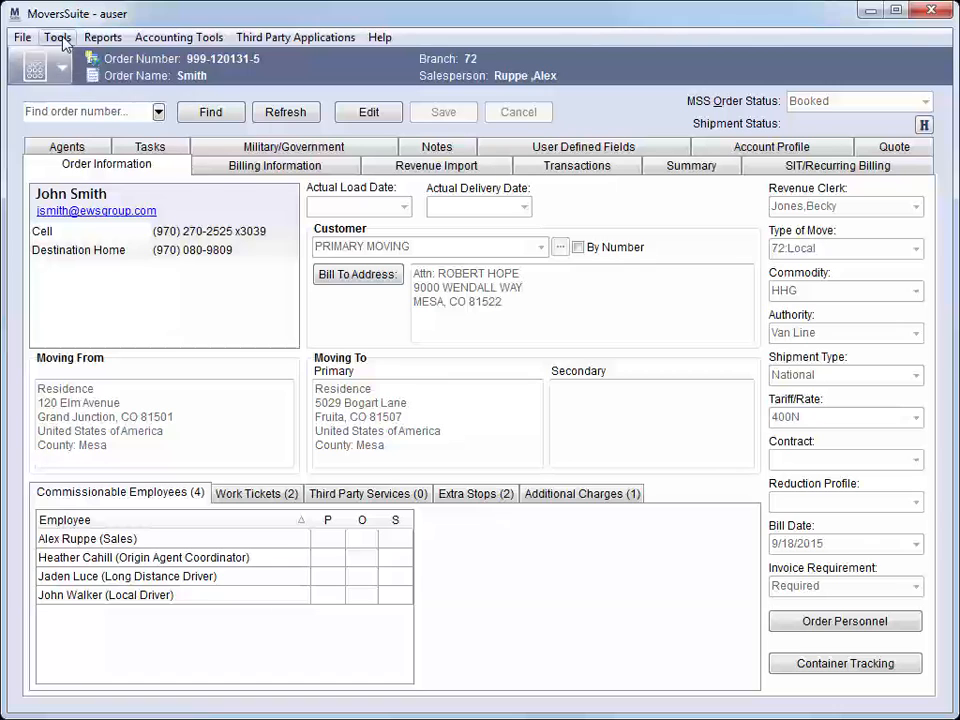
- Open the Order History for the current order
left_click(57, 37)
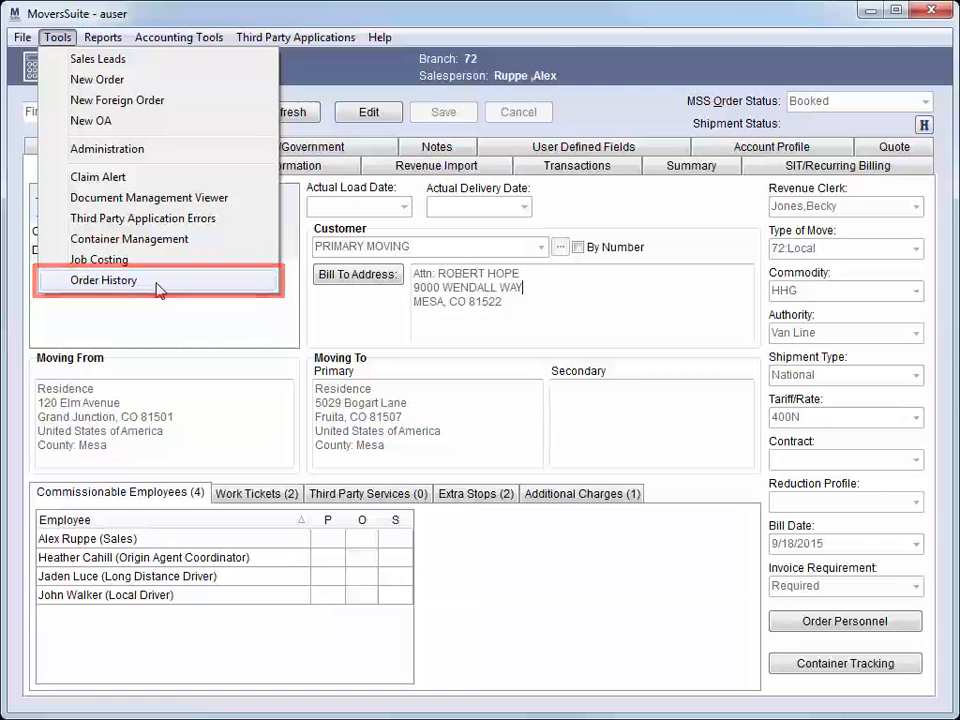
left_click(157, 289)
left_click_drag(190, 2, 445, 98)
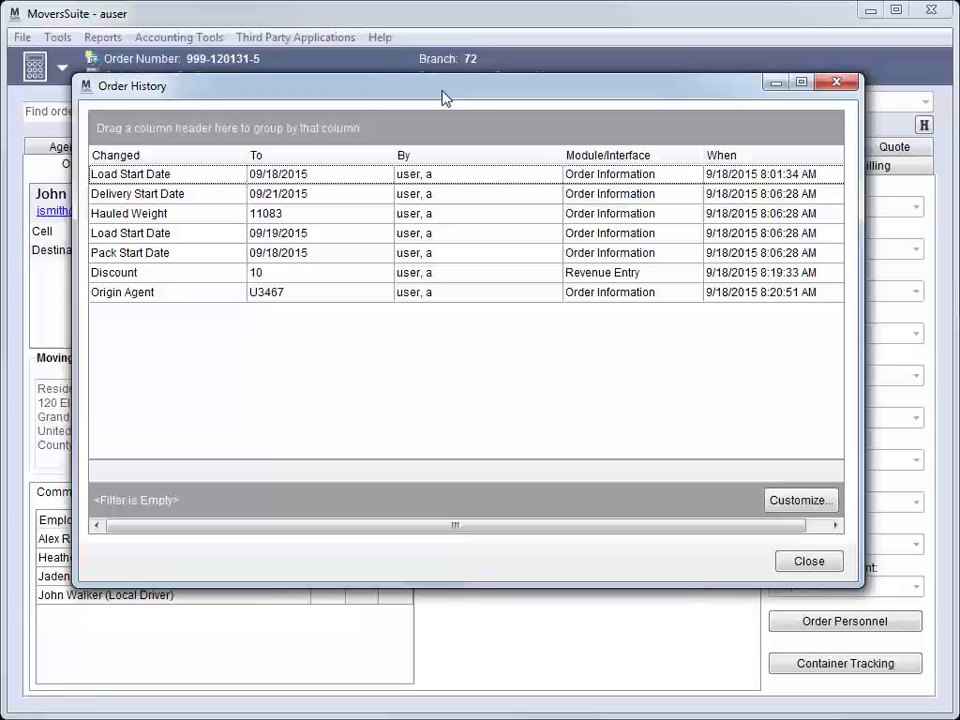
- Group the order history by Module/Interface and expand the Revenue Entry and Order Information groups
left_click_drag(609, 155, 493, 137)
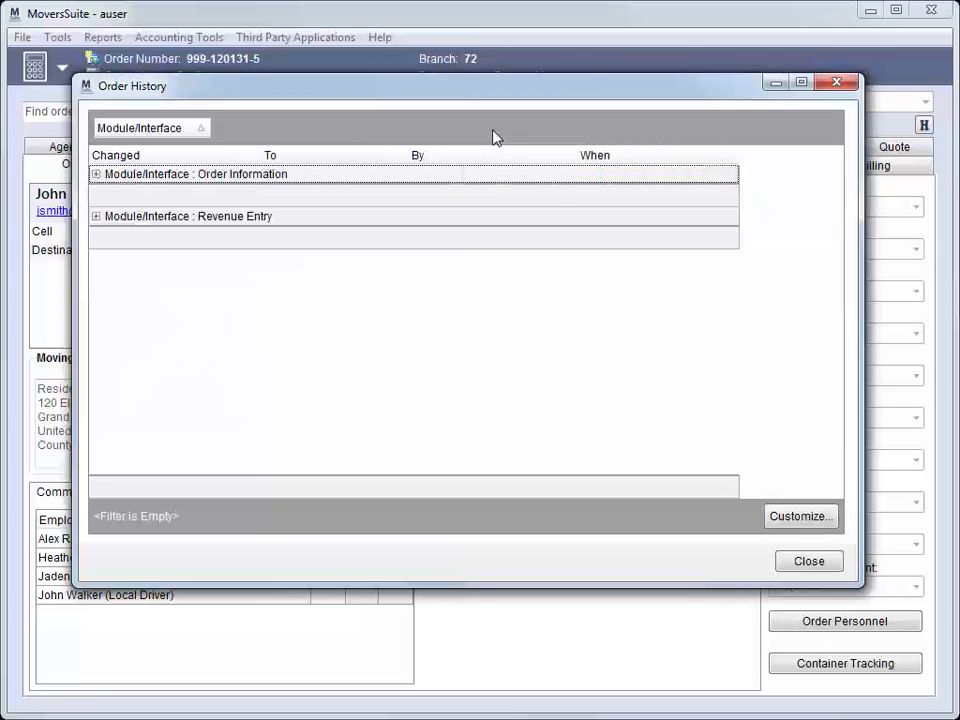
left_click(95, 217)
left_click(96, 174)
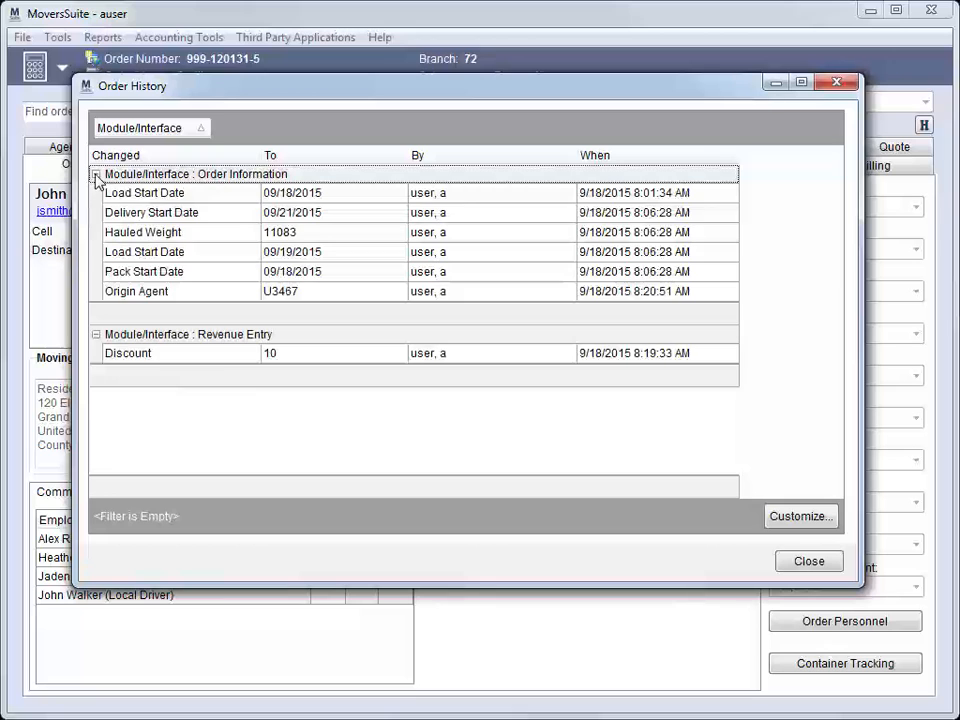
- Sort the order history by Changed in descending order, re-sort it by To in ascending order, and filter To to 09/18/2015
left_click(212, 156)
left_click(214, 155)
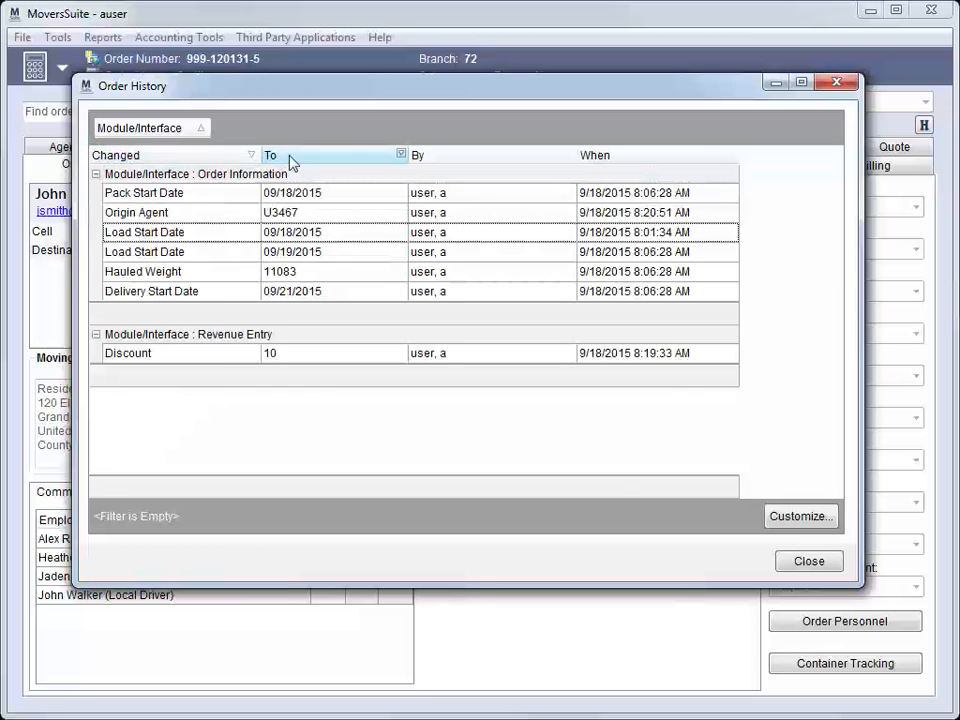
left_click(364, 160)
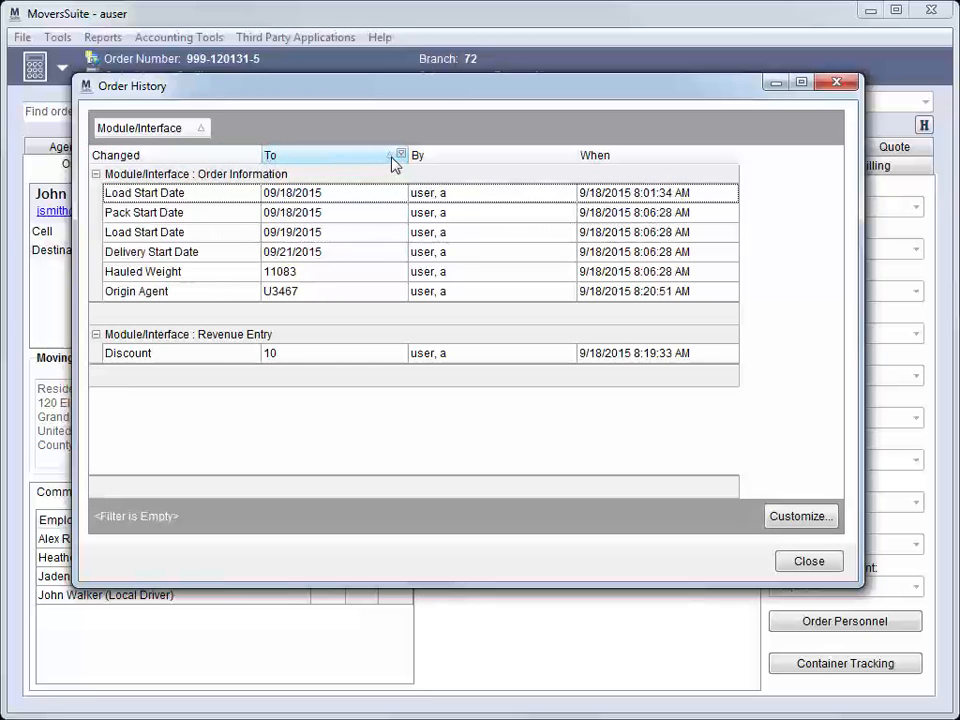
left_click(400, 156)
left_click(272, 195)
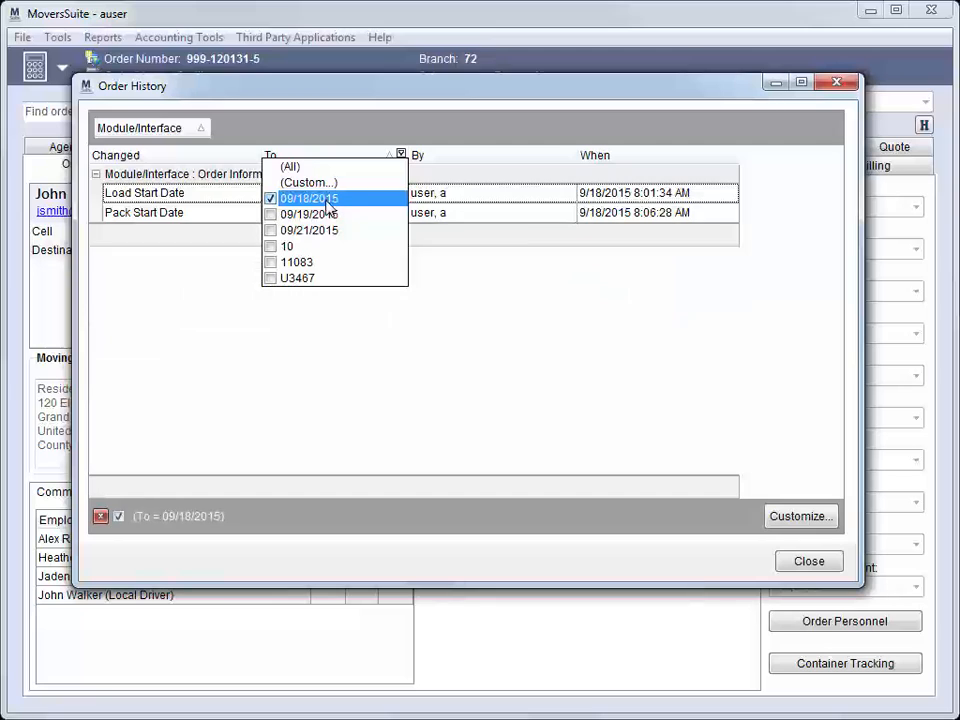
- Export the filtered order history to HTML and close the exported page
right_click(352, 201)
mouse_move(456, 208)
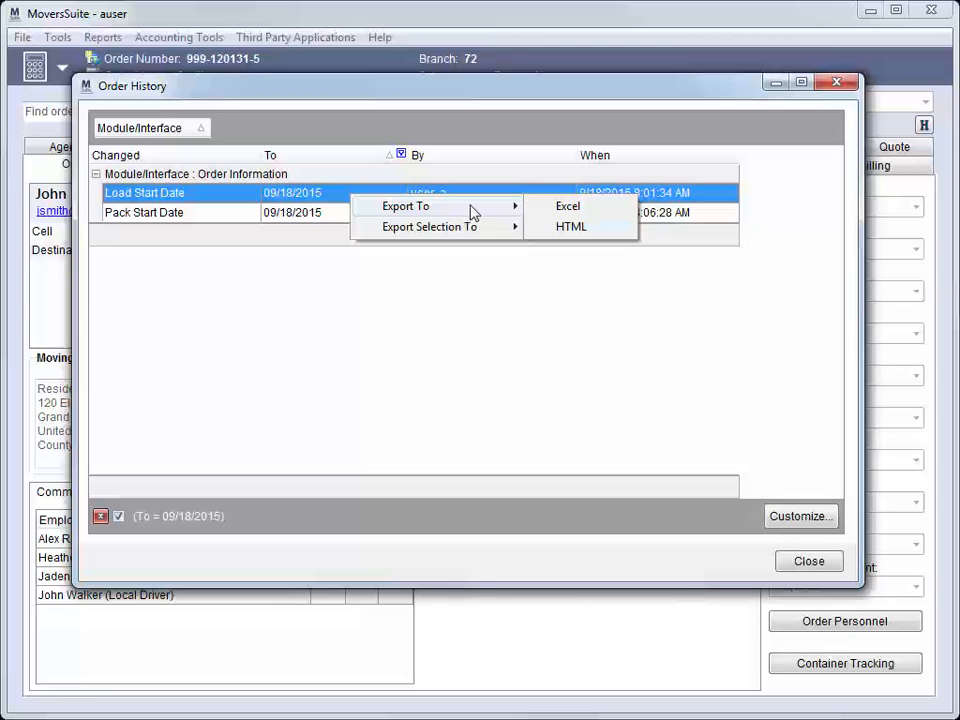
mouse_move(491, 233)
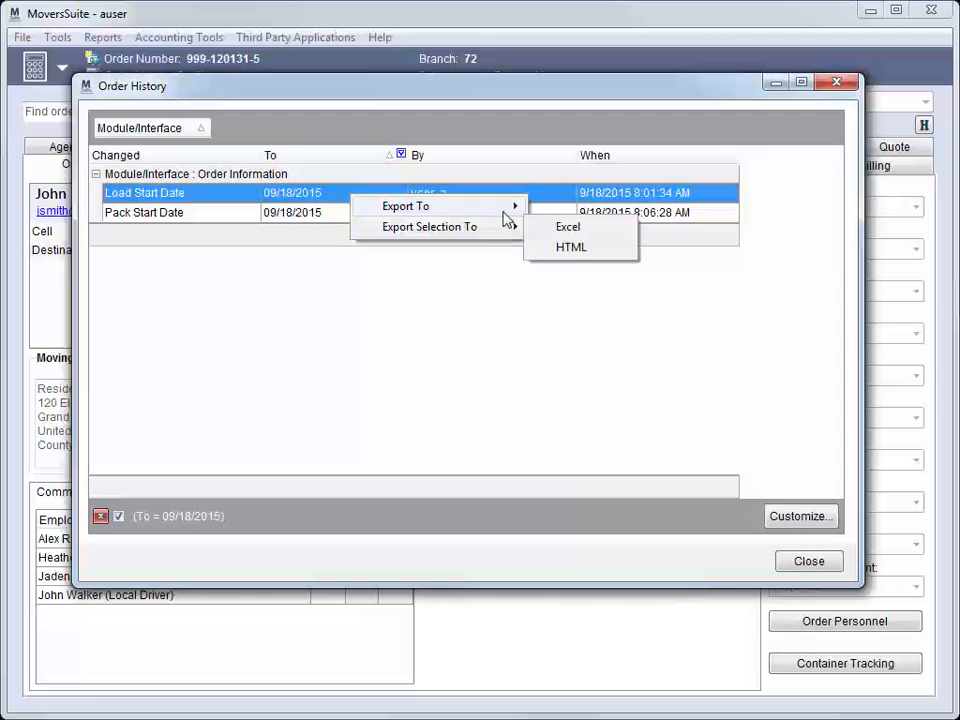
left_click(596, 231)
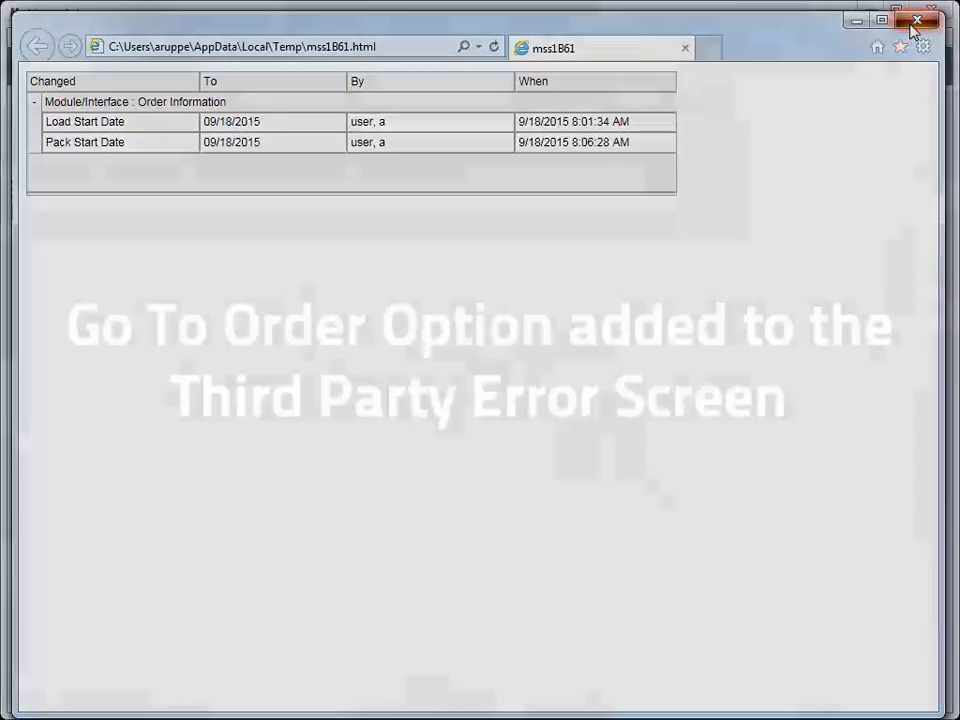
left_click(912, 26)
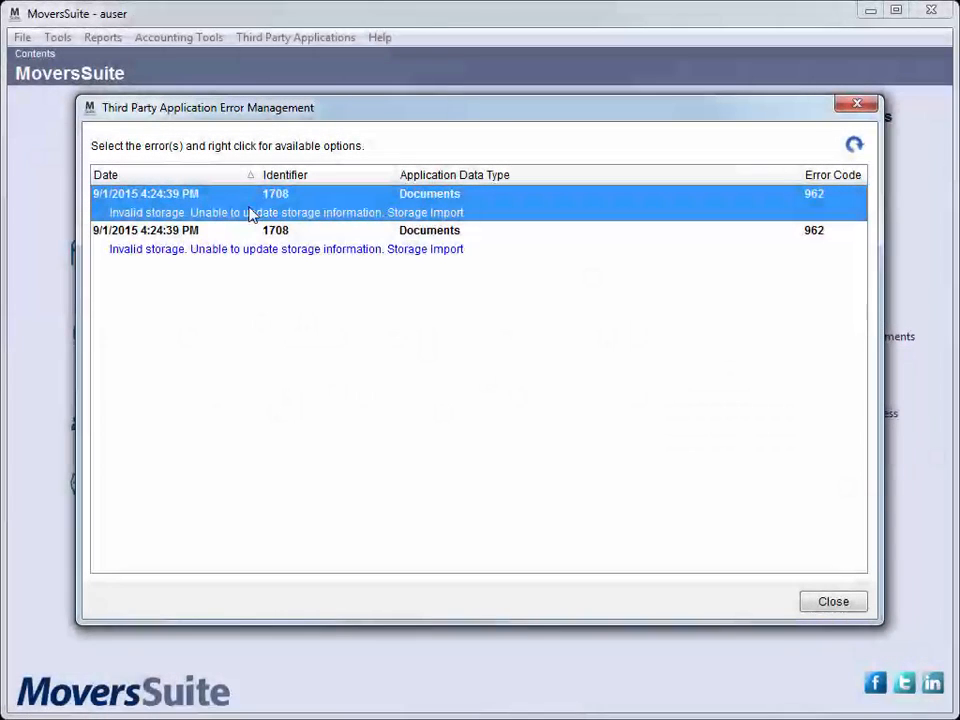
- Go to the order belonging to the first listed third party application error
right_click(250, 215)
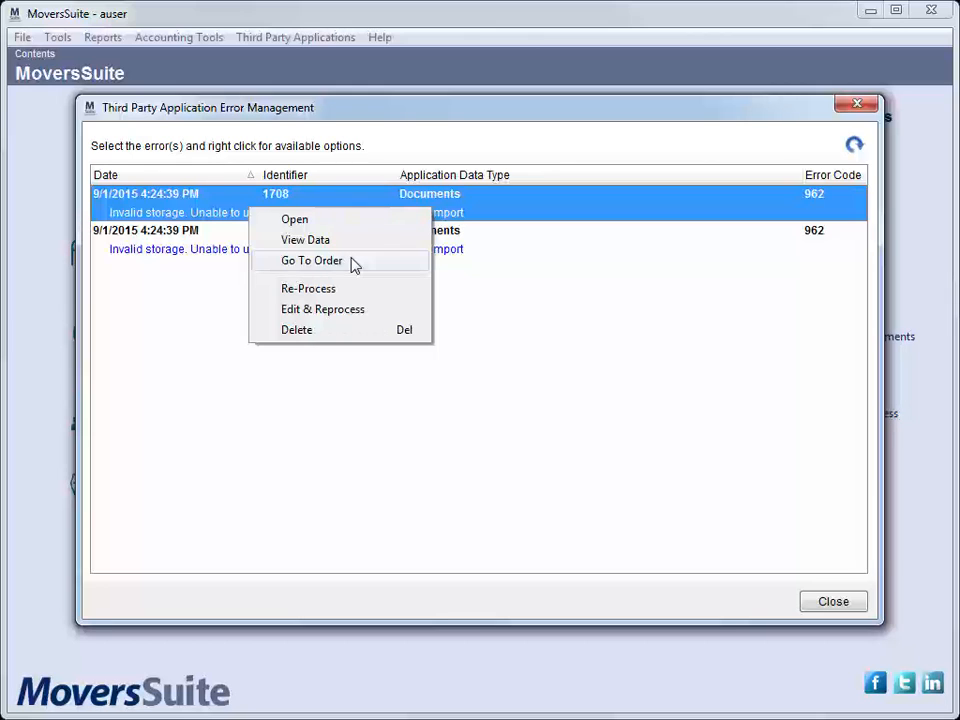
left_click(311, 260)
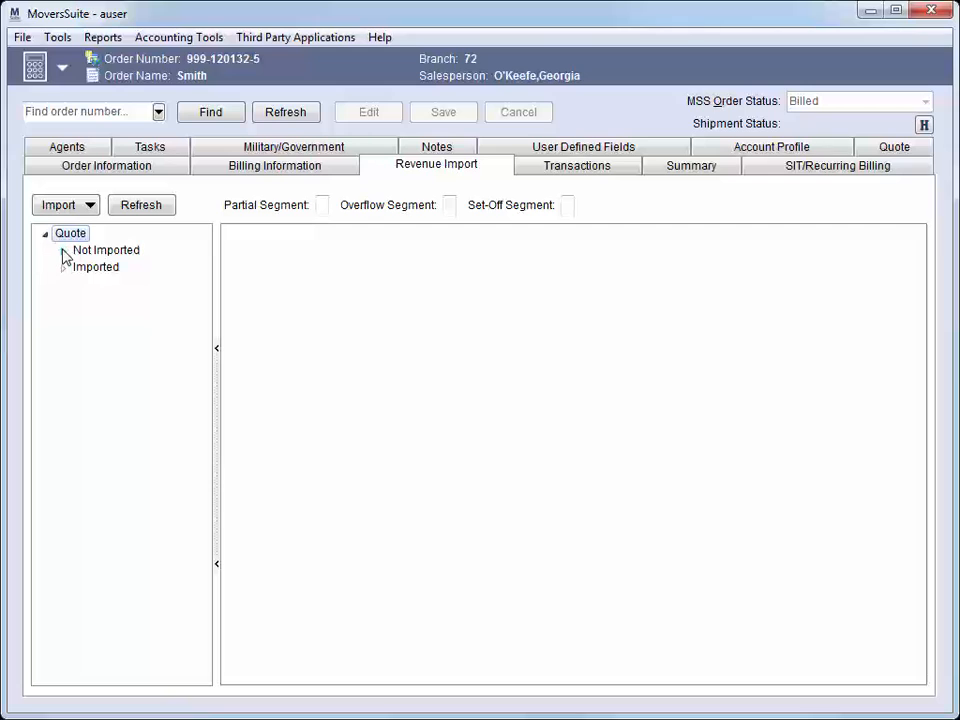
- Import quote Q-1009 with Linehaul Base Charge and Packing Materials marked As Group, using the Import All Items option
left_click(64, 251)
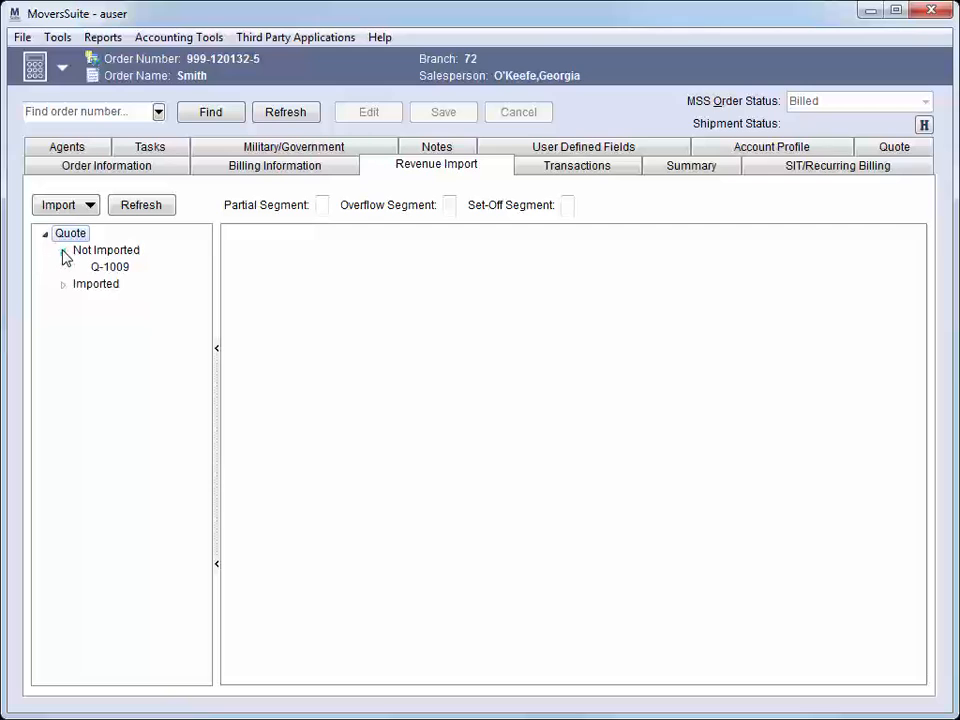
left_click(108, 267)
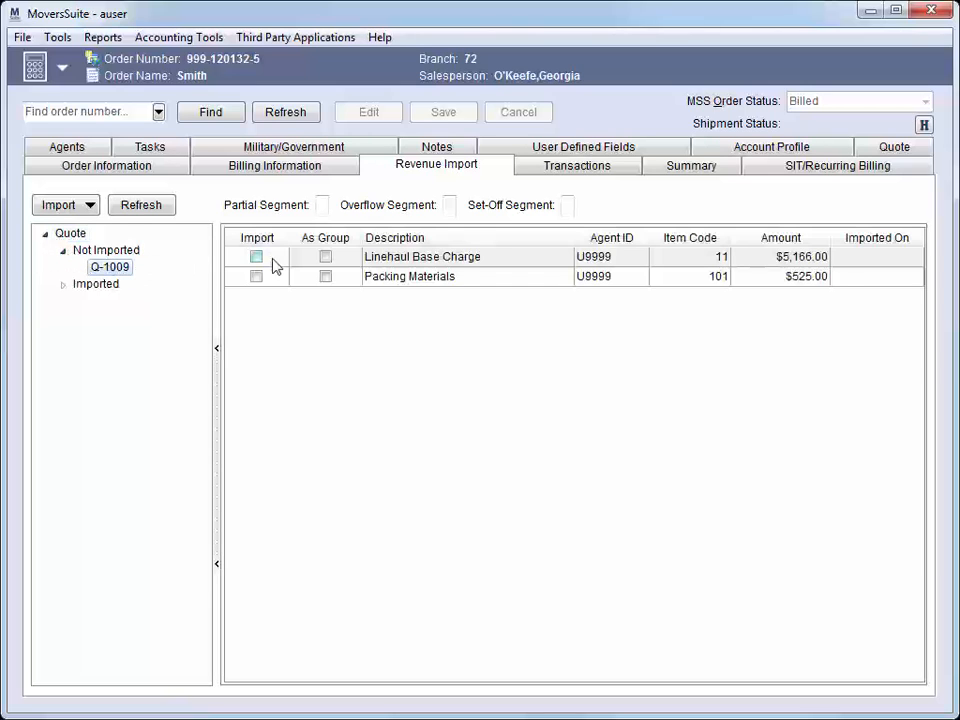
left_click(325, 257)
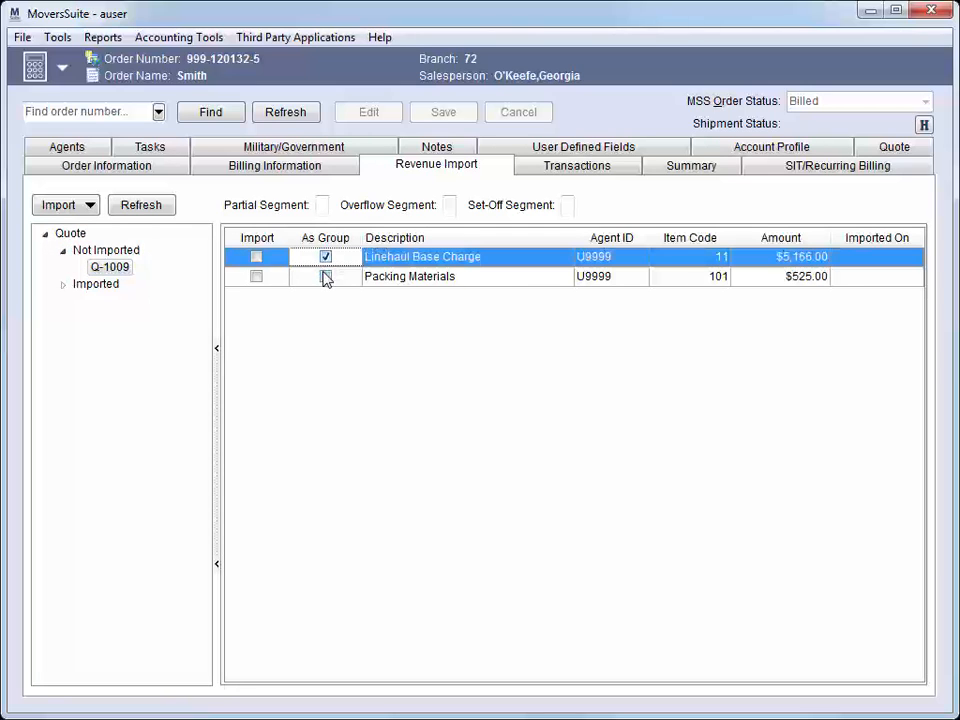
left_click(327, 277)
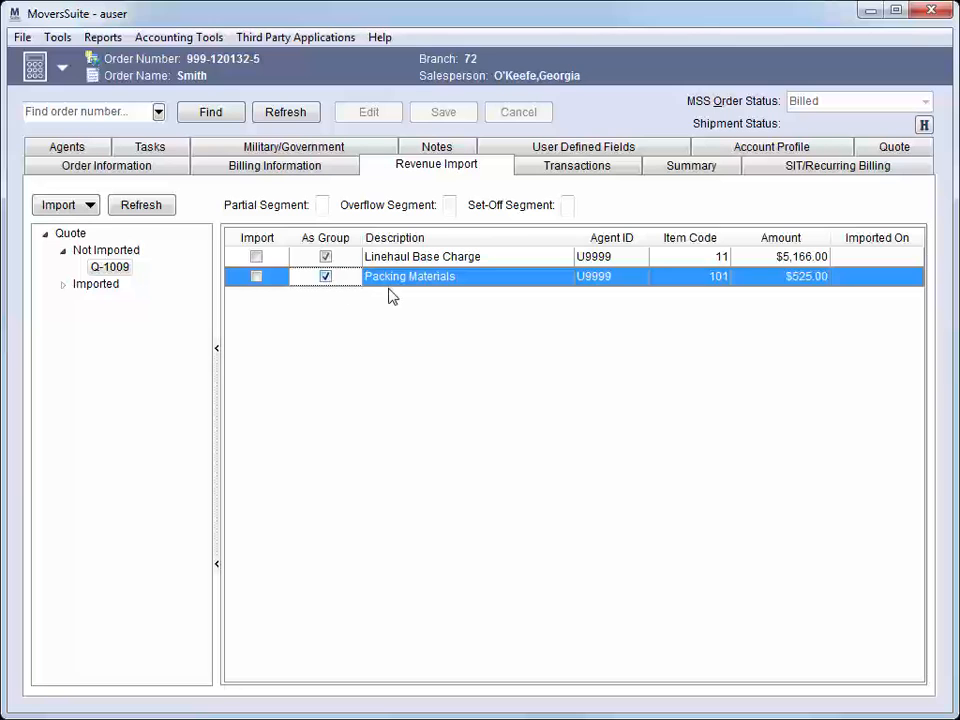
left_click(60, 205)
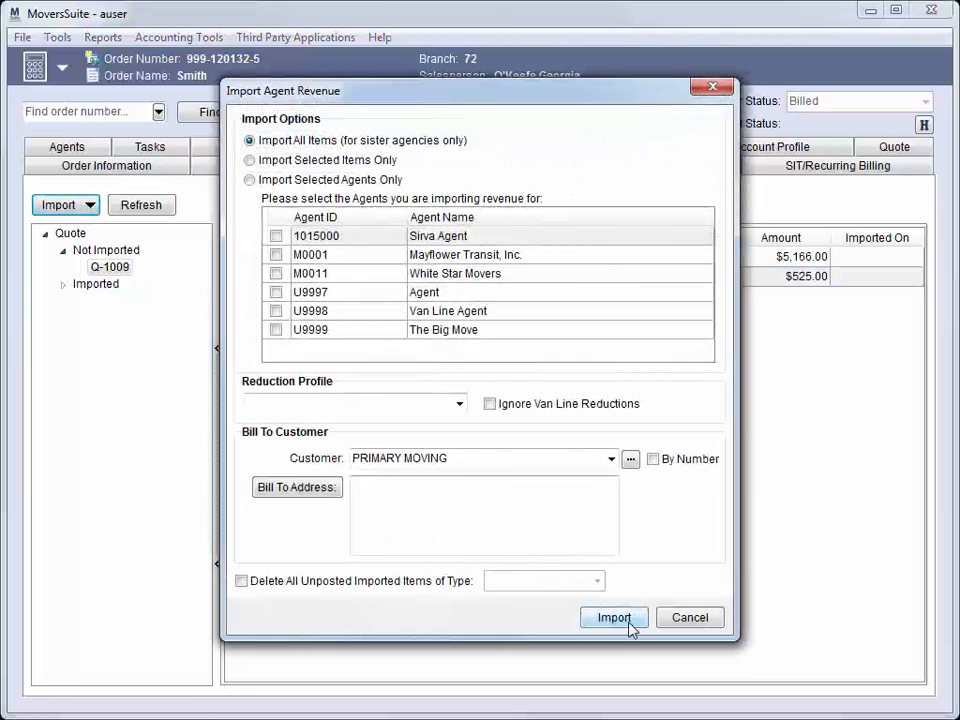
left_click(628, 621)
- Review the Linehaul Base Charge and Packing Materials groups in the order's transactions, and open Linehaul Base Charge for editing
left_click(610, 170)
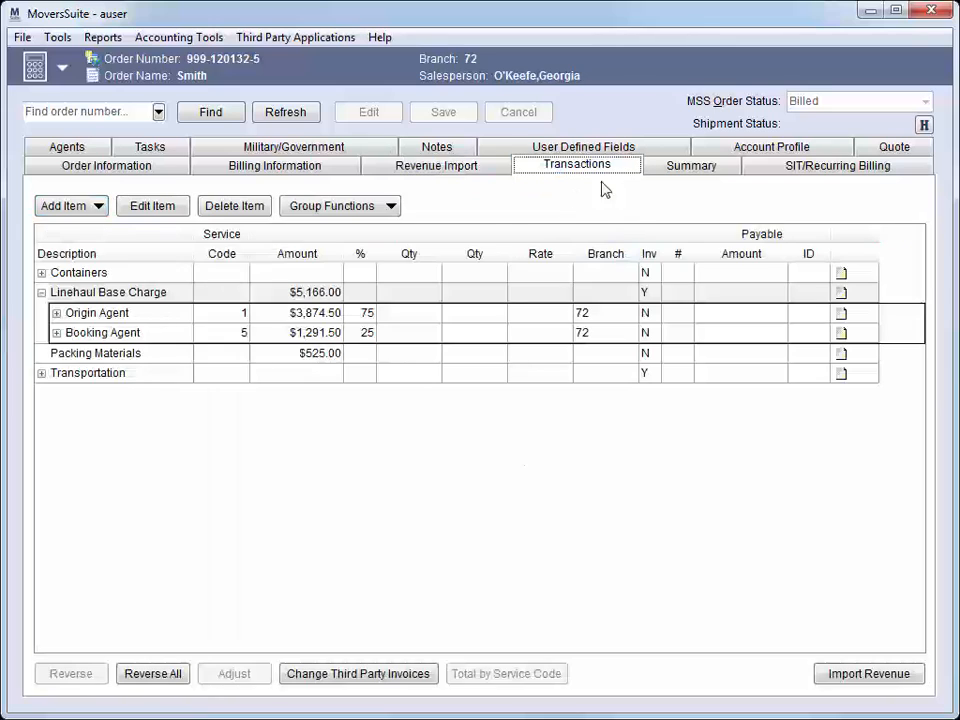
left_click(140, 296)
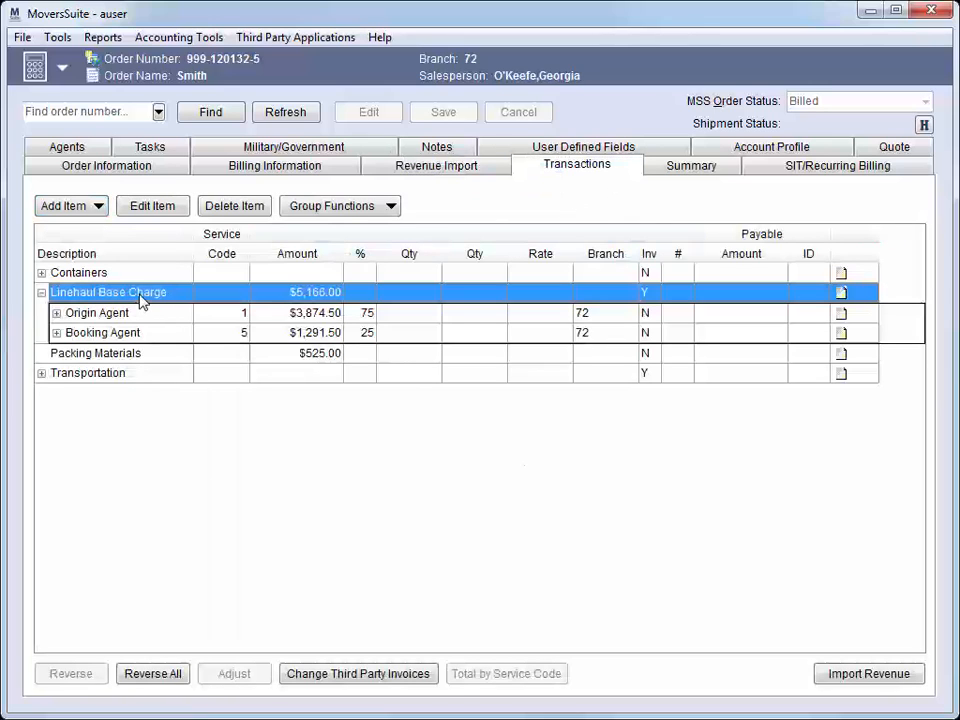
left_click(140, 356, "ctrl")
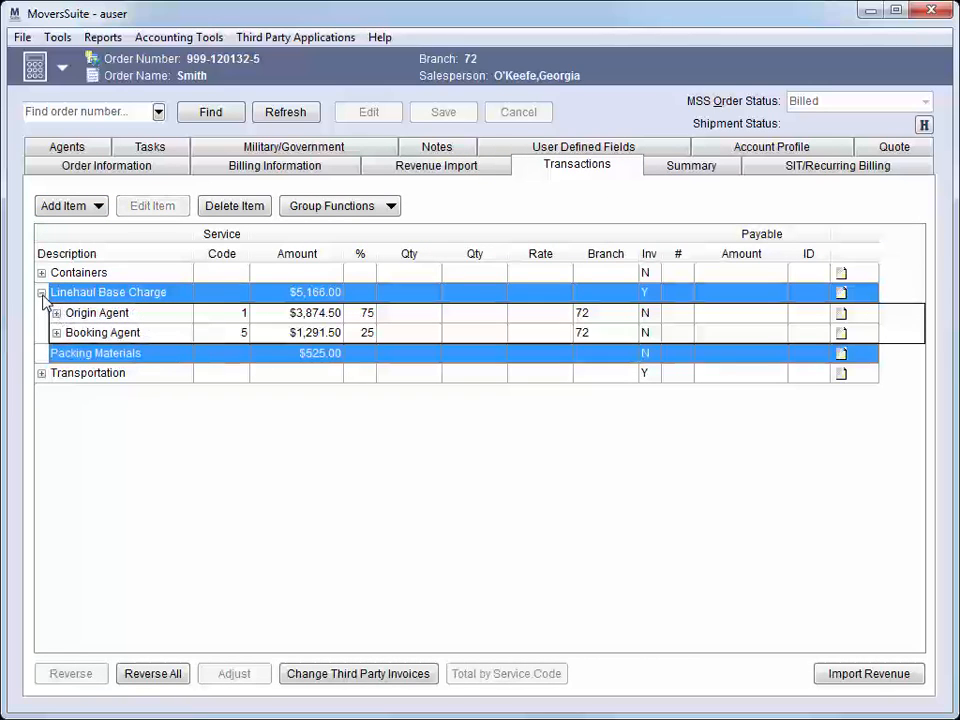
left_click(107, 291)
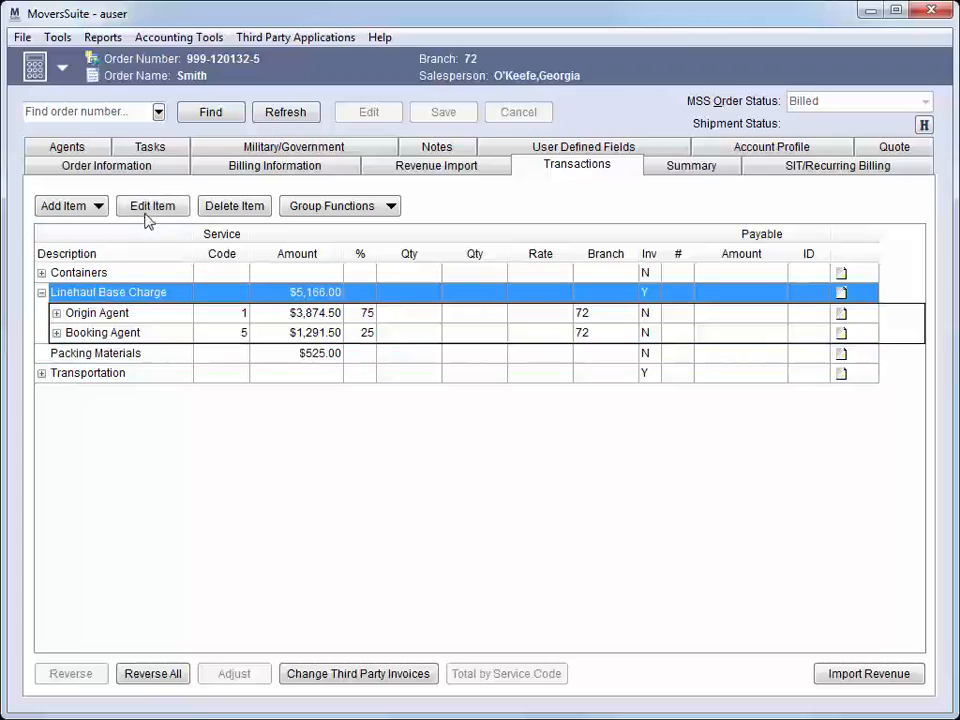
left_click(148, 206)
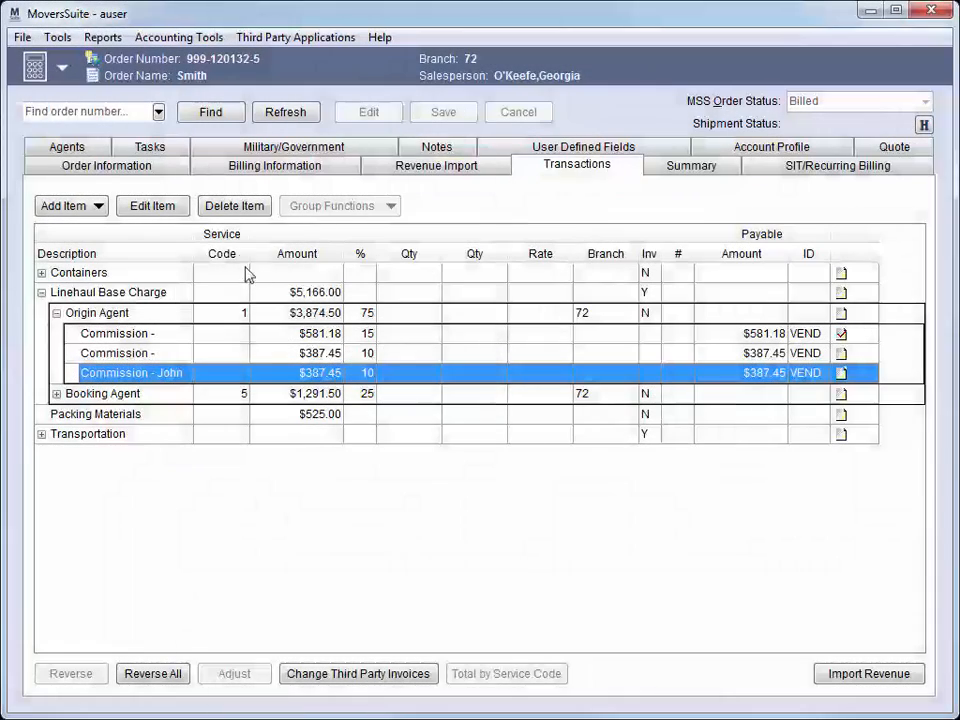
- Set the last Origin Agent commission under Linehaul Base Charge to 5%, accepting the commission plan change and the accounting note
left_click(152, 206)
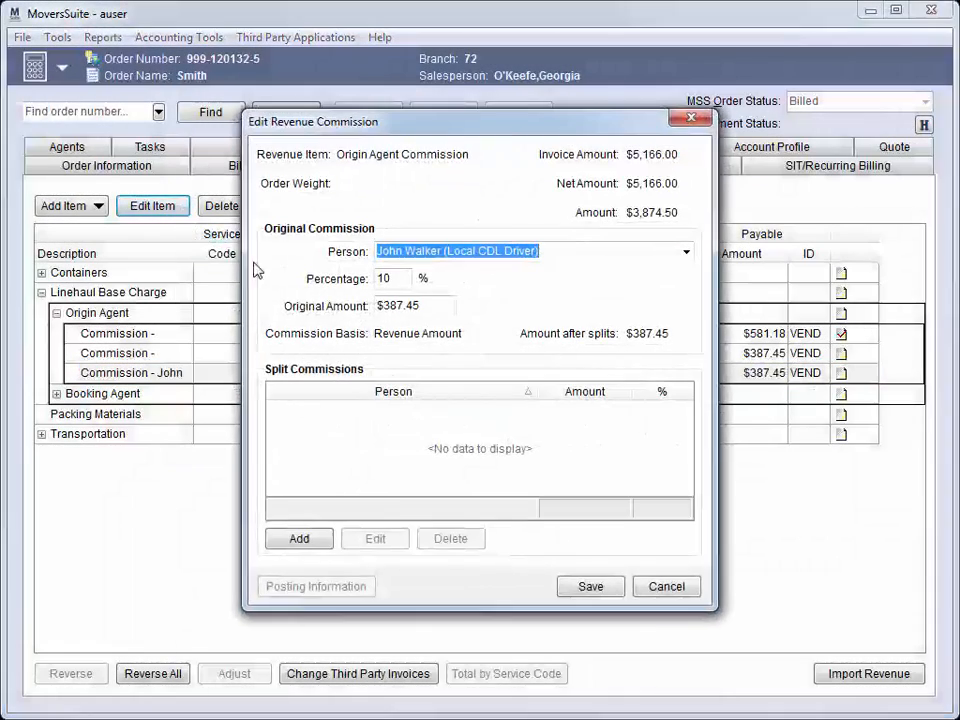
key("Tab")
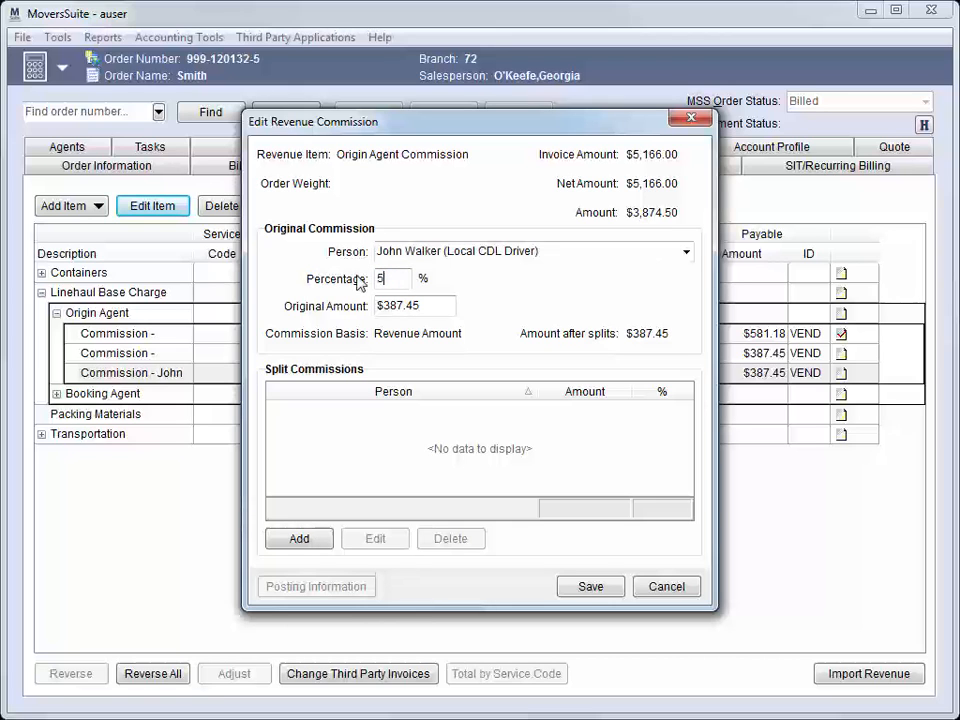
type("5")
left_click(586, 590)
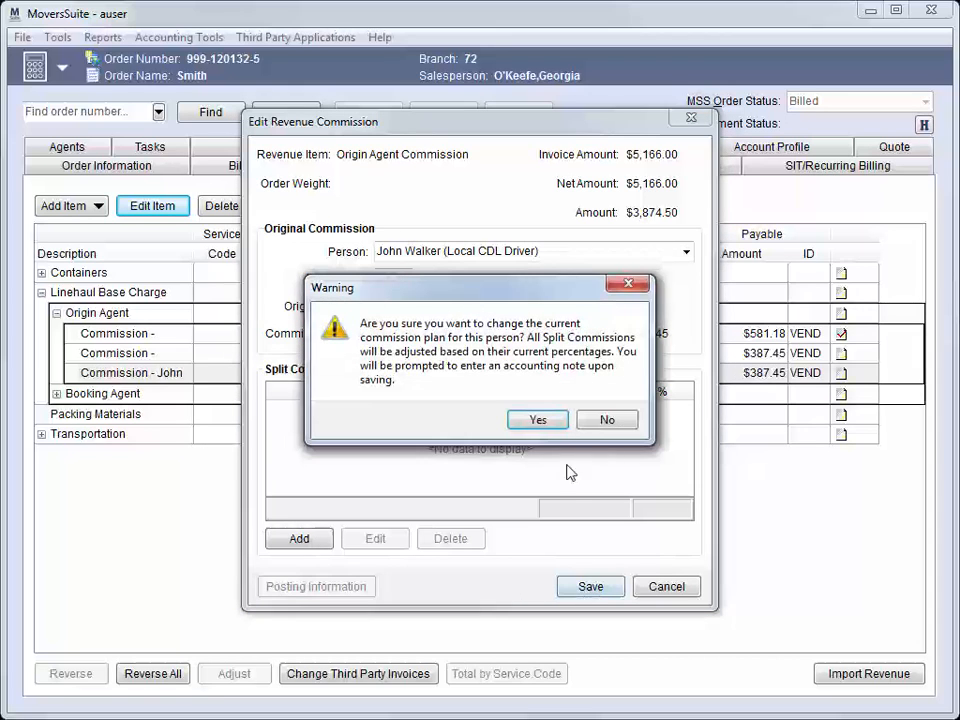
left_click(552, 421)
left_click(613, 584)
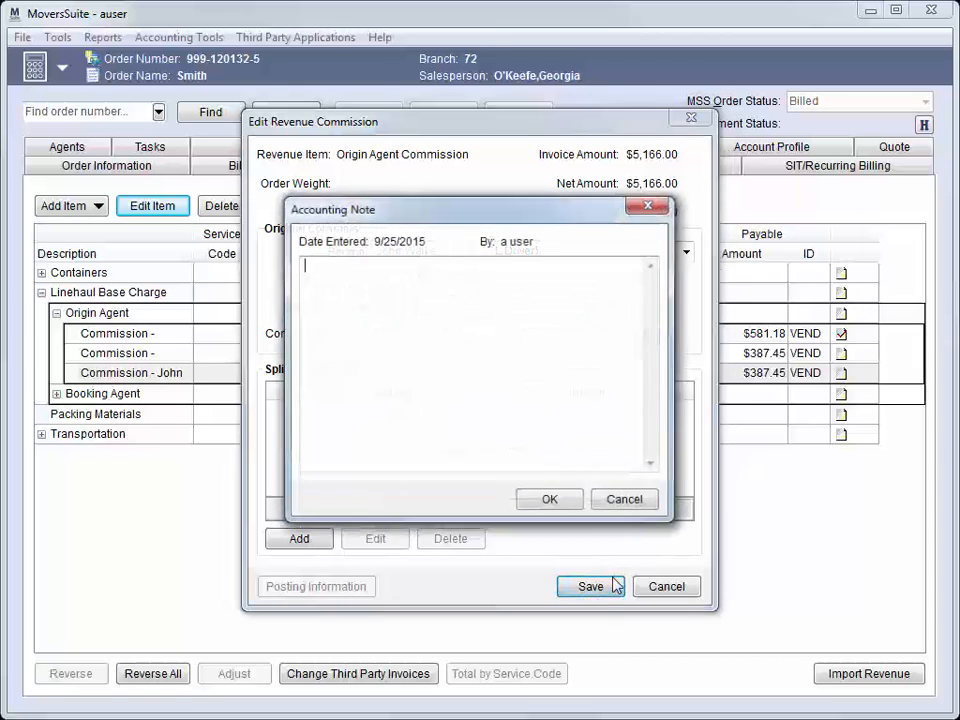
left_click(560, 504)
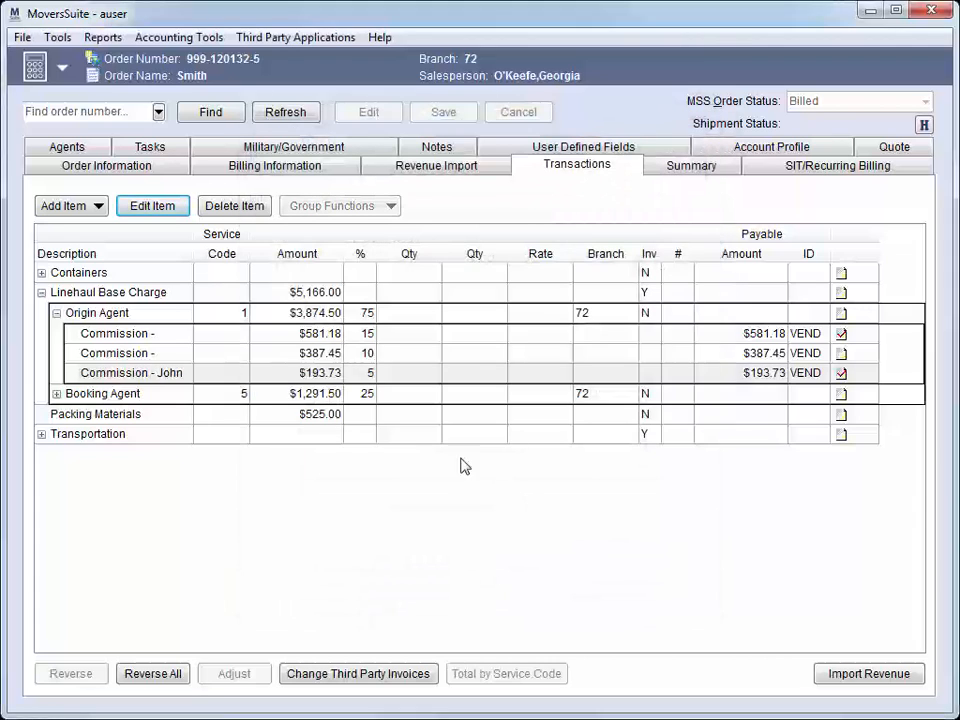
- Delete the 10% commission from the Origin Agent item under Linehaul Base Charge
left_click(216, 374)
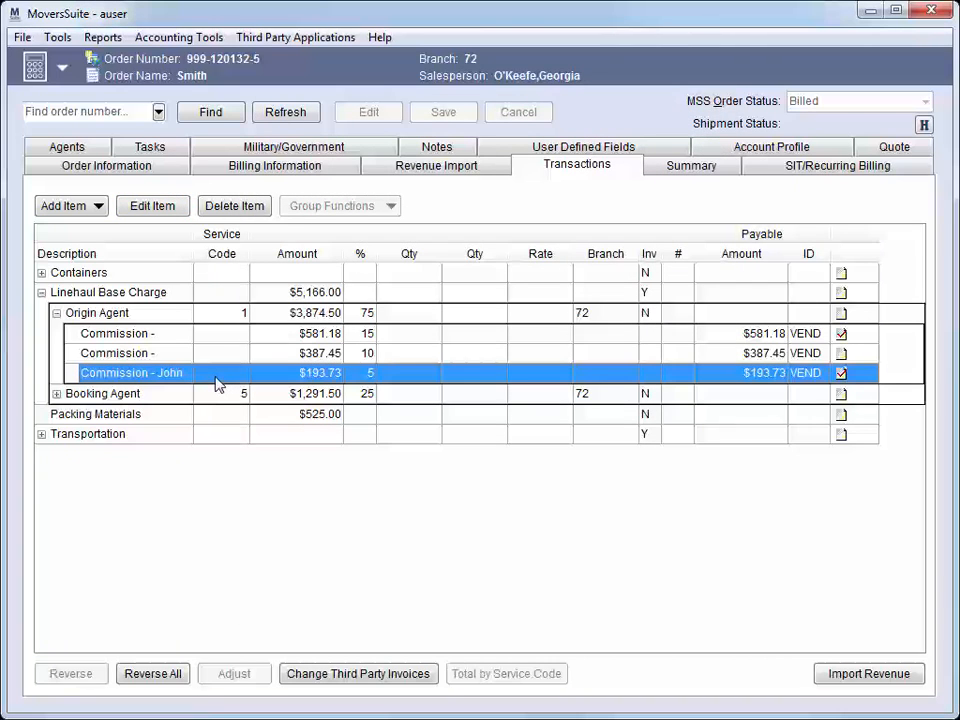
left_click(204, 355)
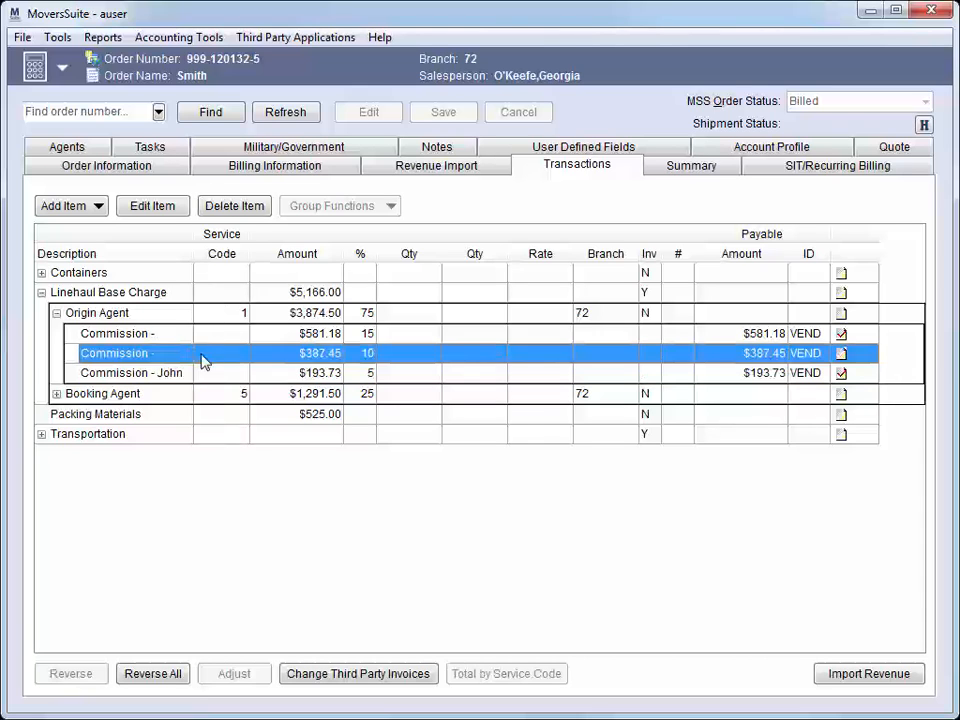
left_click(250, 209)
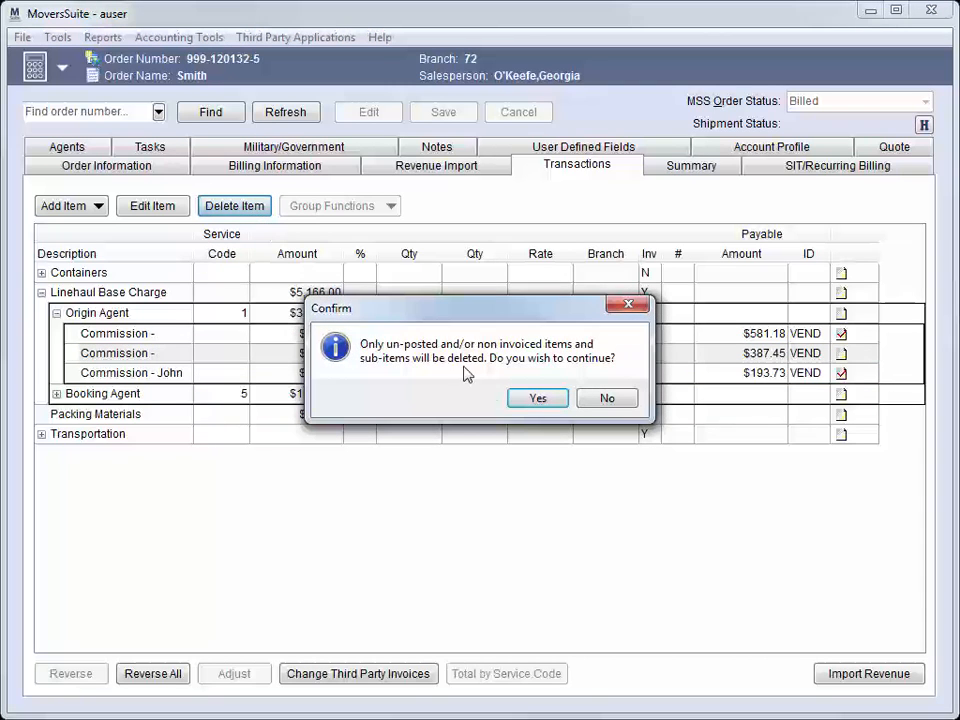
left_click(538, 398)
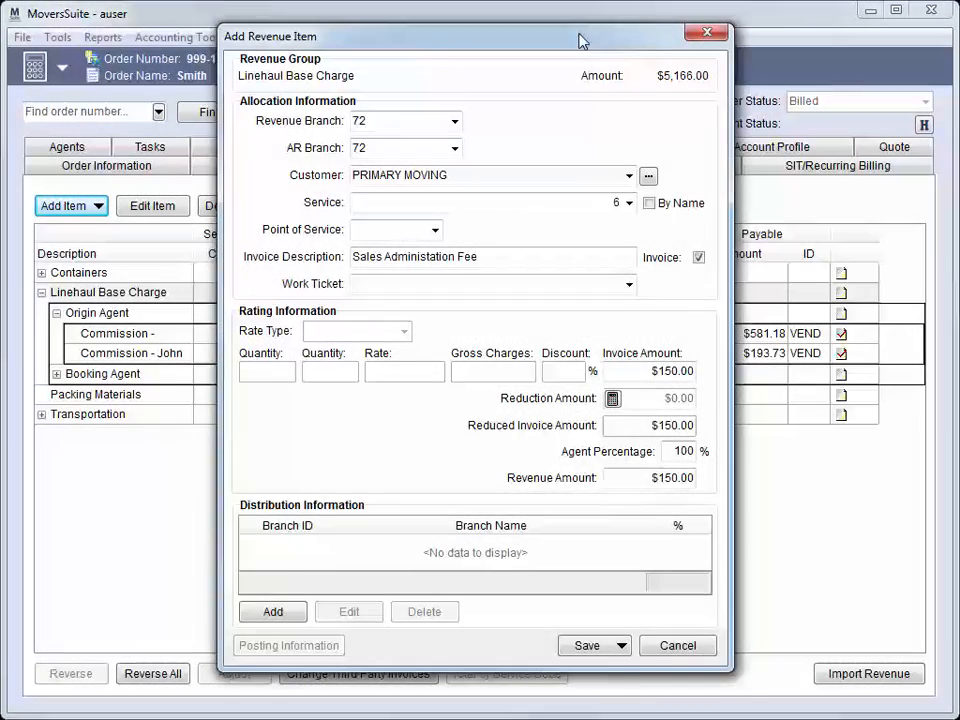
- Move the Add Revenue Item dialog aside and show the save options for the $150.00 Sales Administation Fee item
left_click_drag(580, 35, 393, 17)
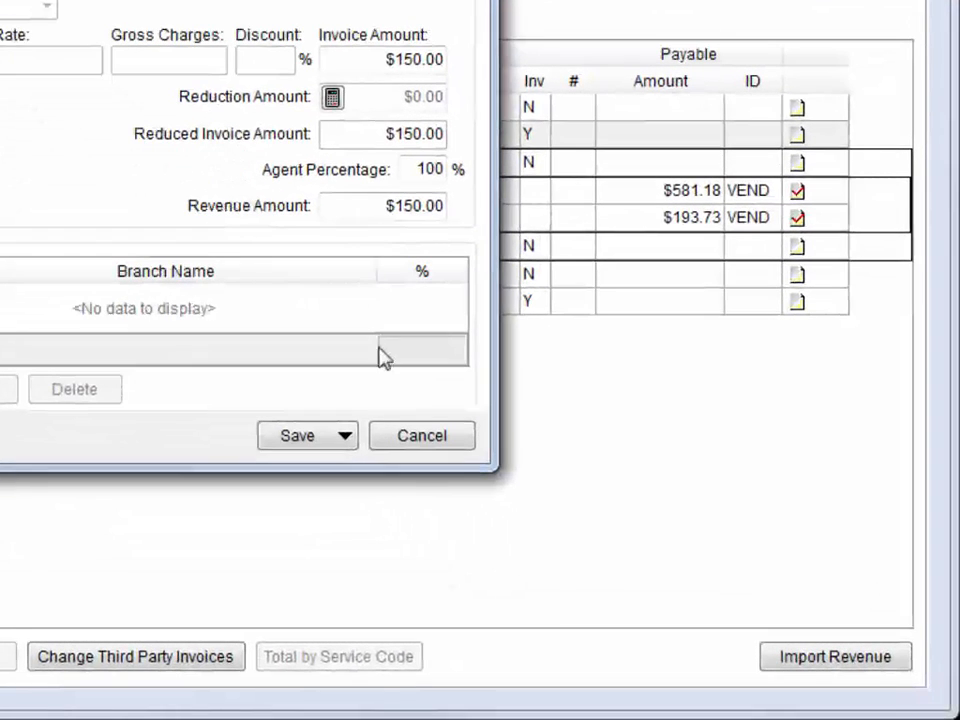
left_click(344, 437)
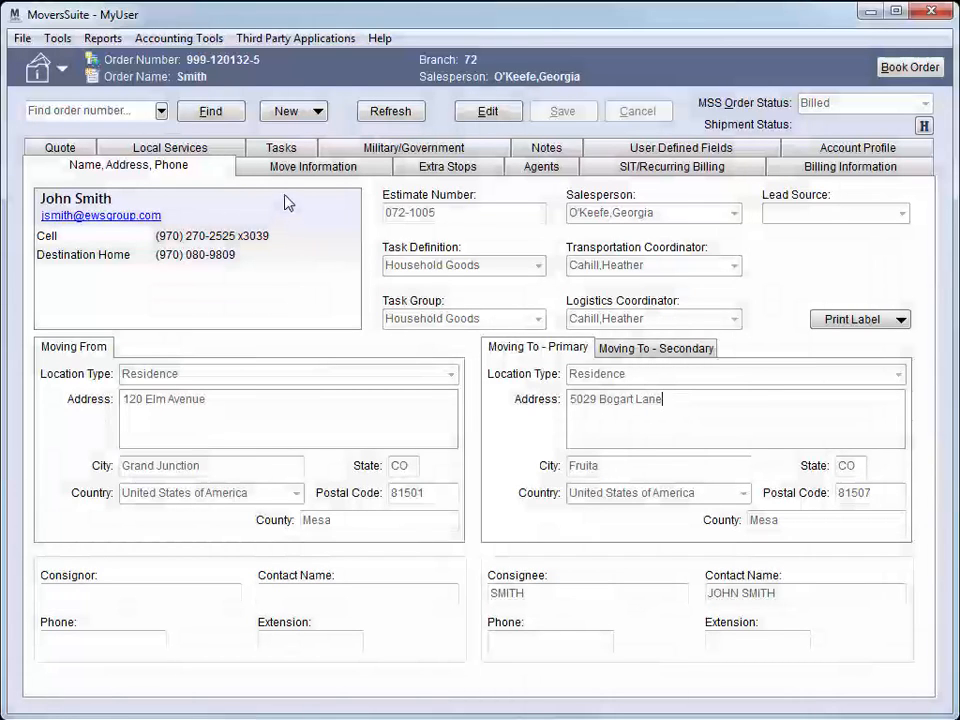
- Open the order's task list
left_click(305, 150)
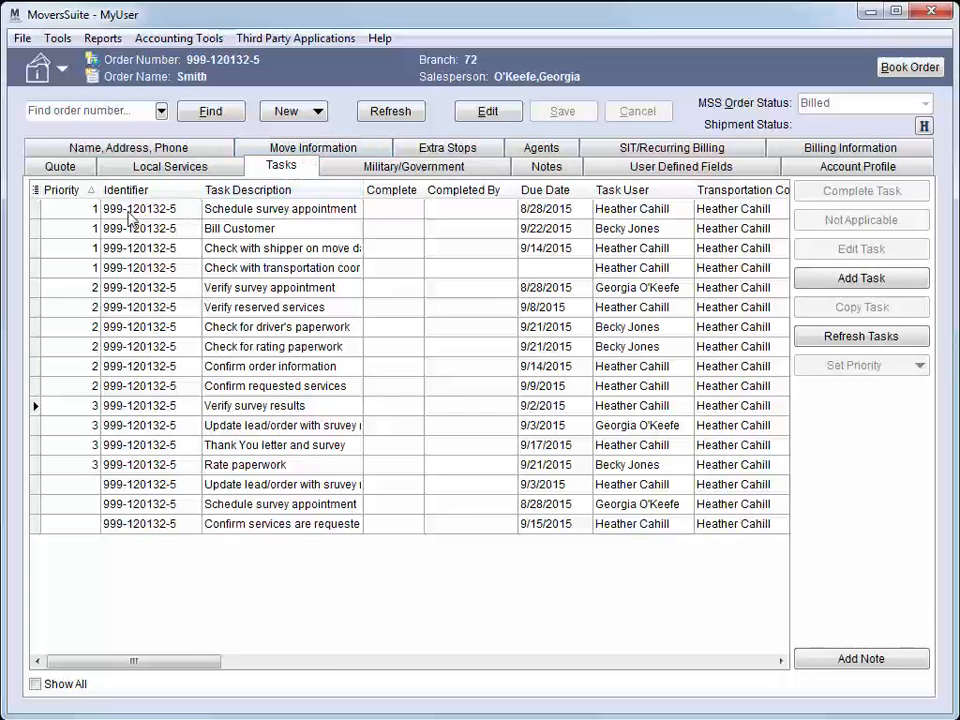
- Sort the order's tasks by priority in descending order and back to ascending, and select the first Schedule survey appointment task
left_click(88, 192)
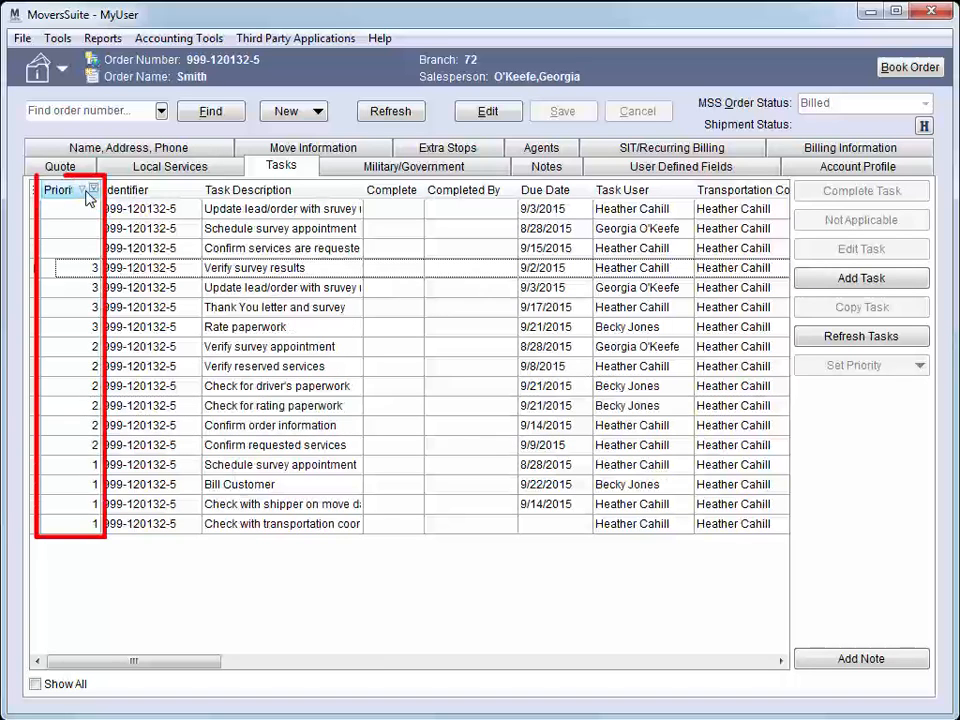
left_click(88, 192)
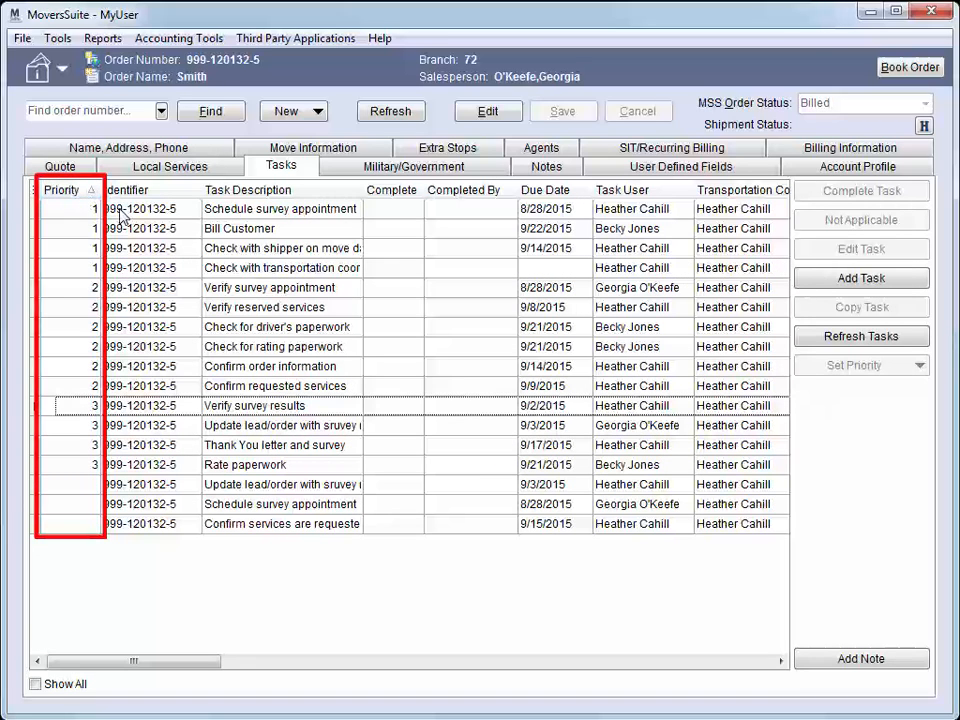
left_click(90, 208)
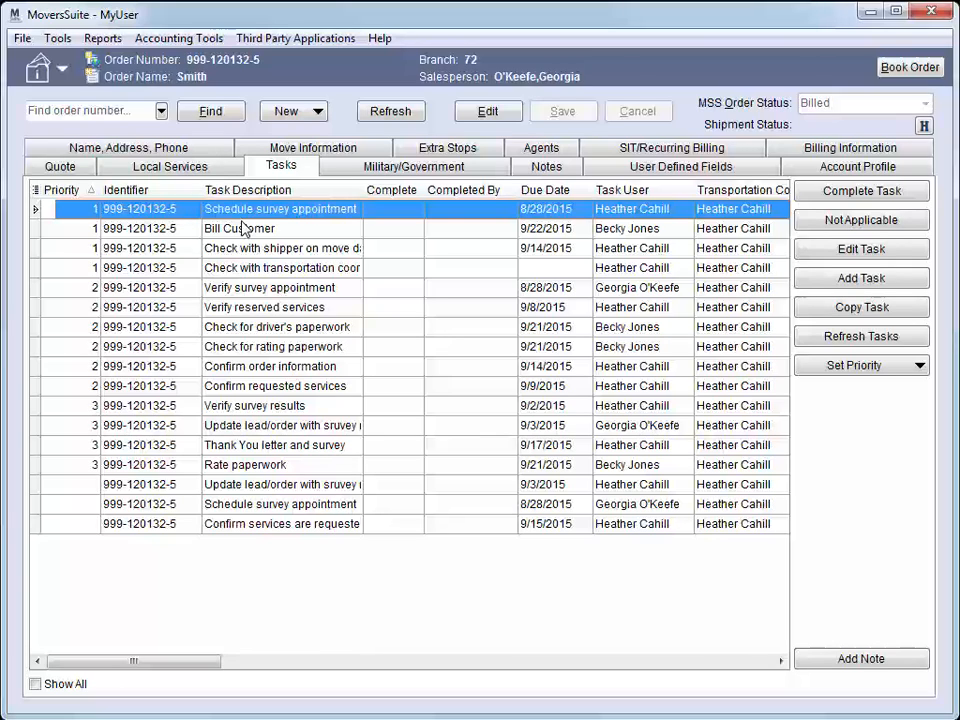
- Set the priority of the last three tasks without a priority to 3 - Low
left_click(165, 486)
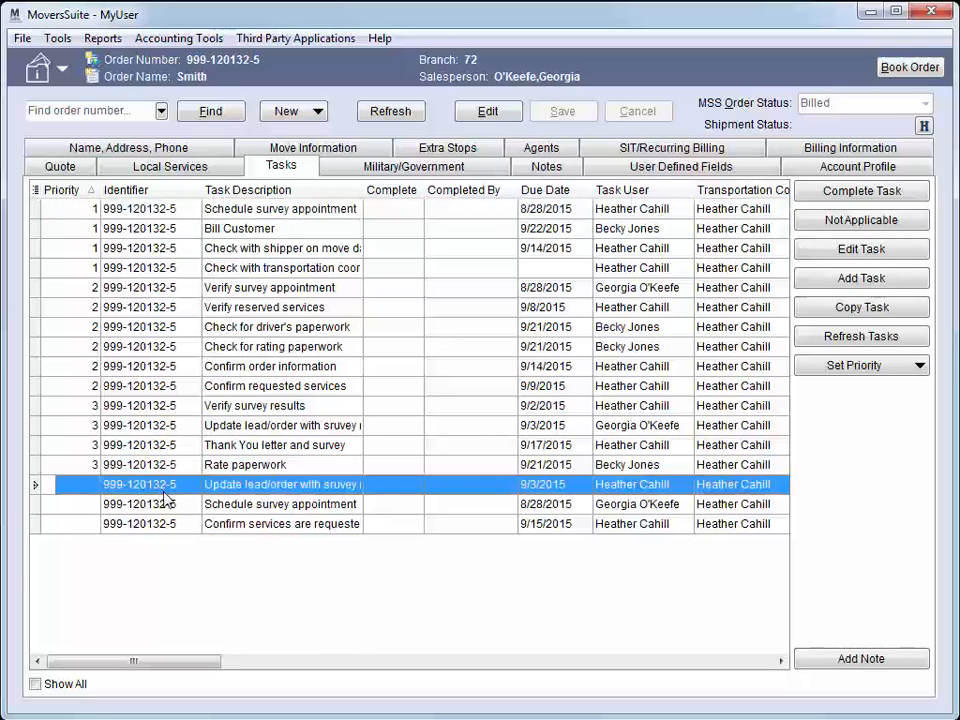
left_click(165, 524, "shift")
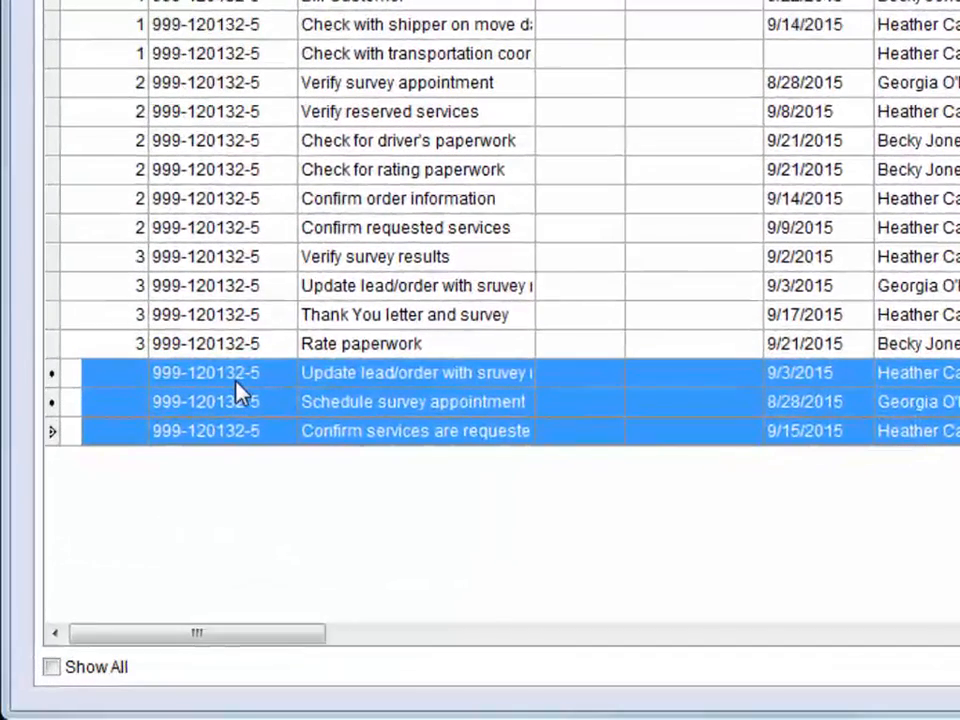
right_click(240, 388)
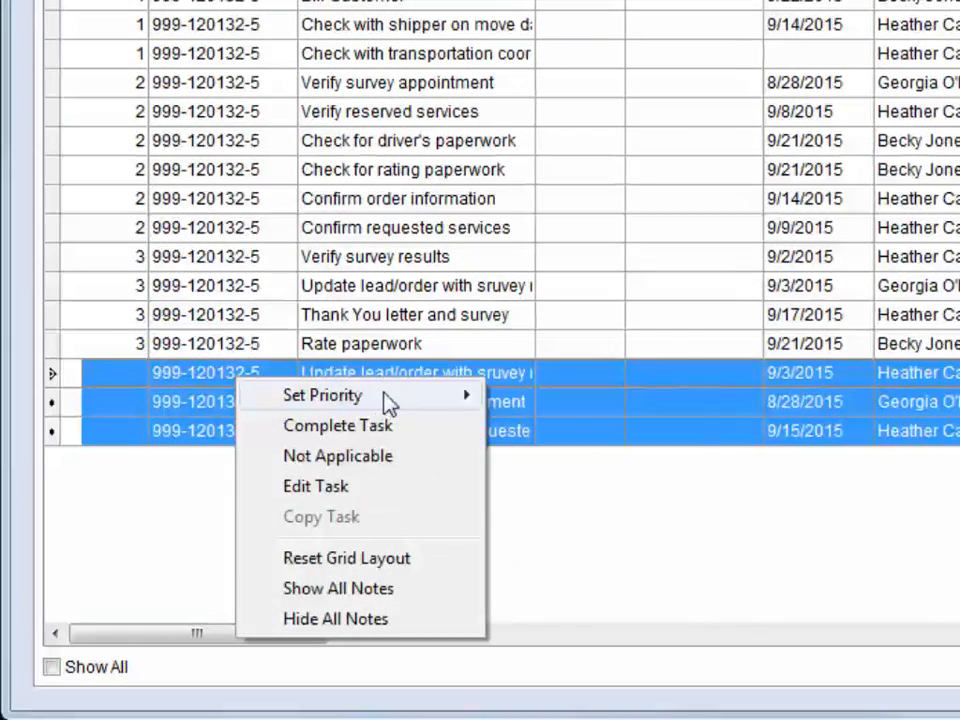
mouse_move(388, 400)
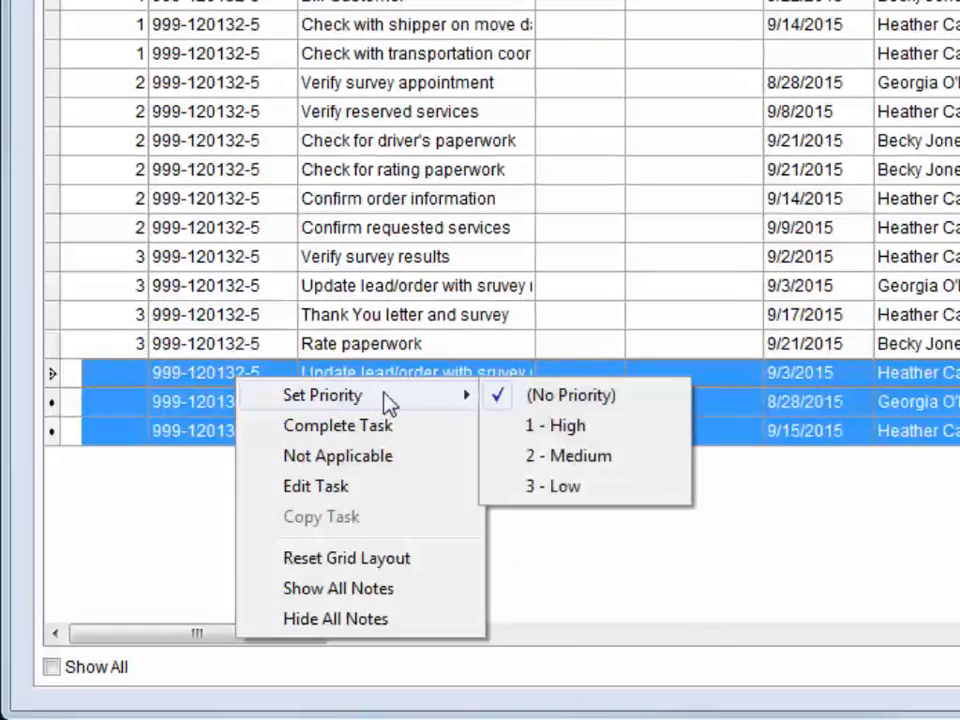
left_click(622, 488)
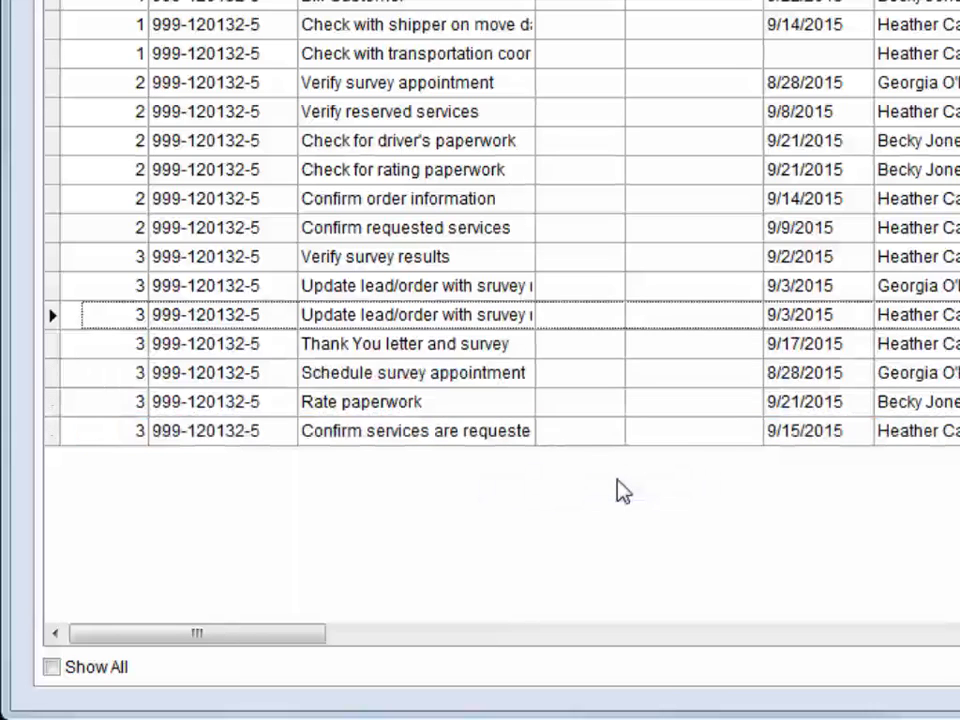
- Set the Verify survey appointment, Verify reserved services and Check for driver's paperwork tasks to (No Priority)
left_click(310, 85)
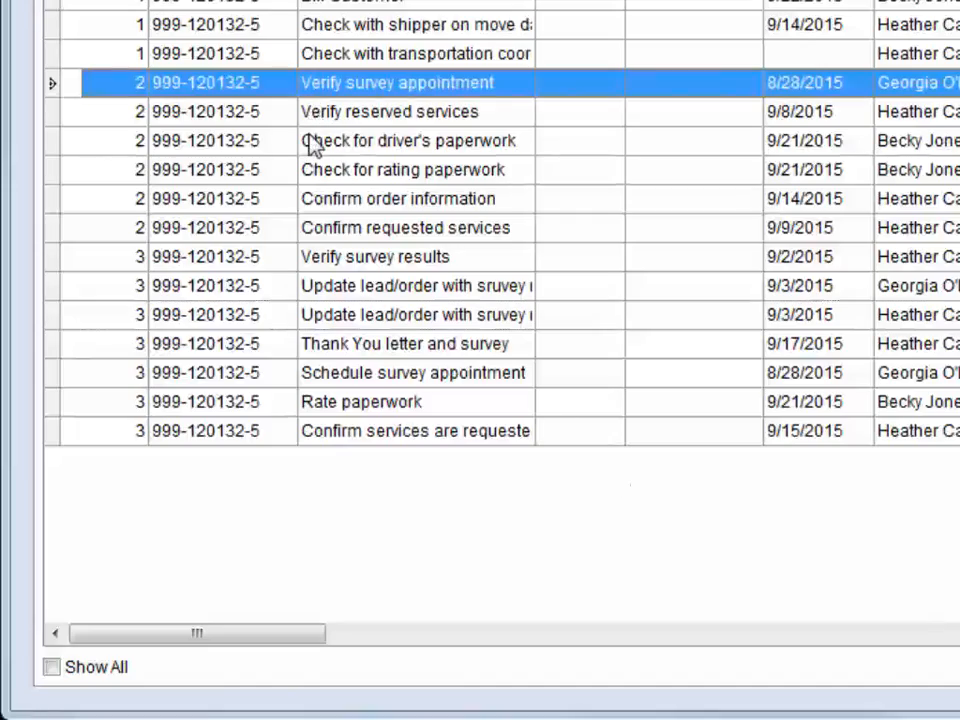
left_click(311, 140, "shift")
right_click(312, 141)
mouse_move(450, 147)
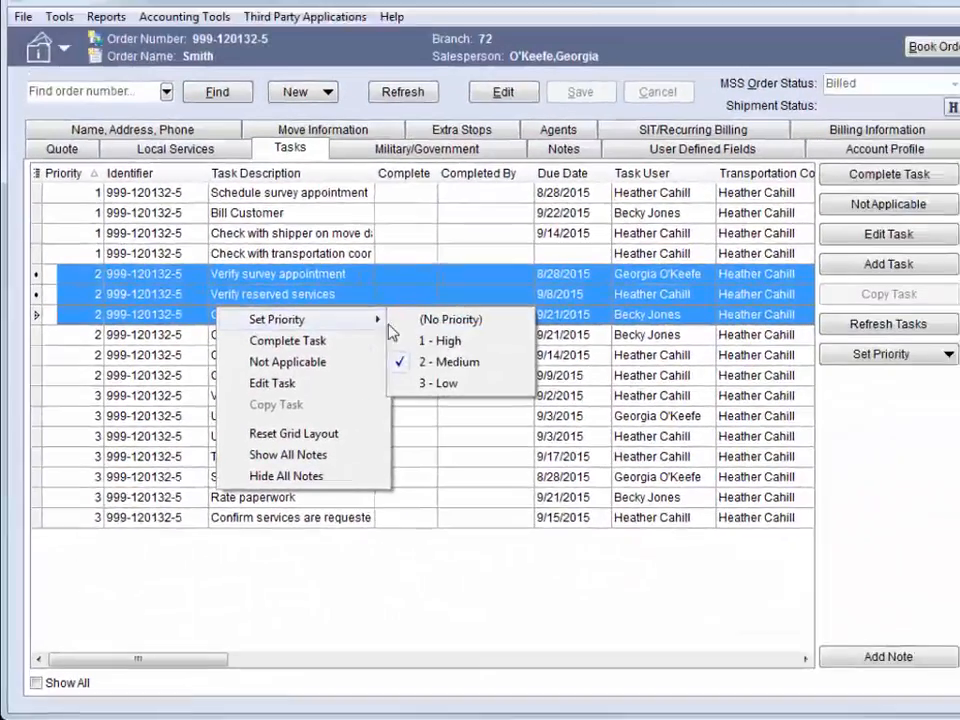
left_click(649, 146)
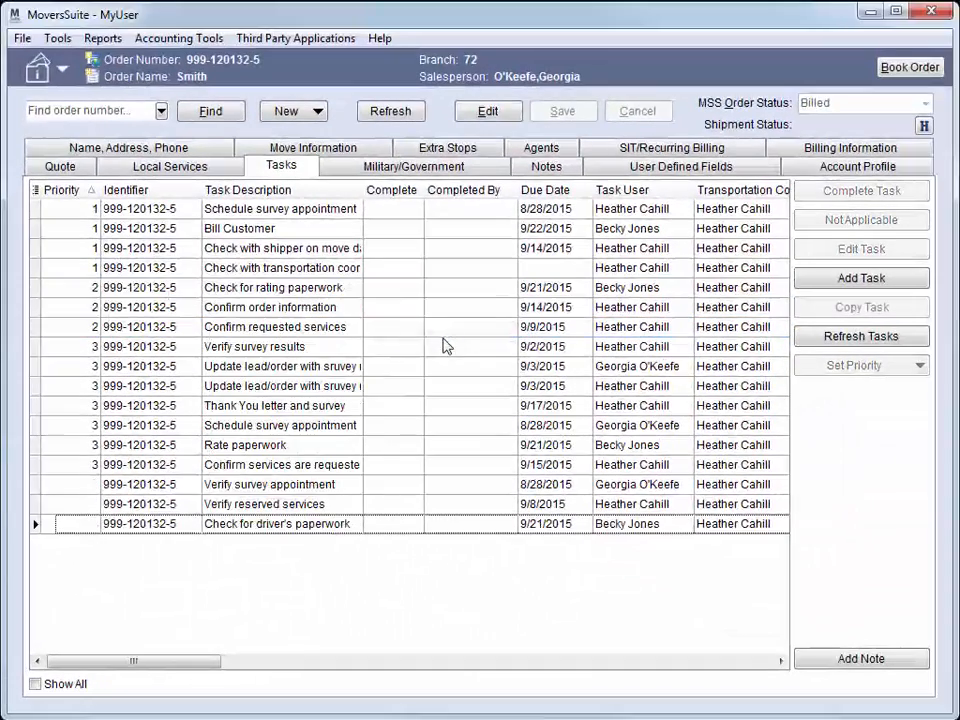
- Select the Verify survey appointment task and show its priority choices
left_click(320, 483)
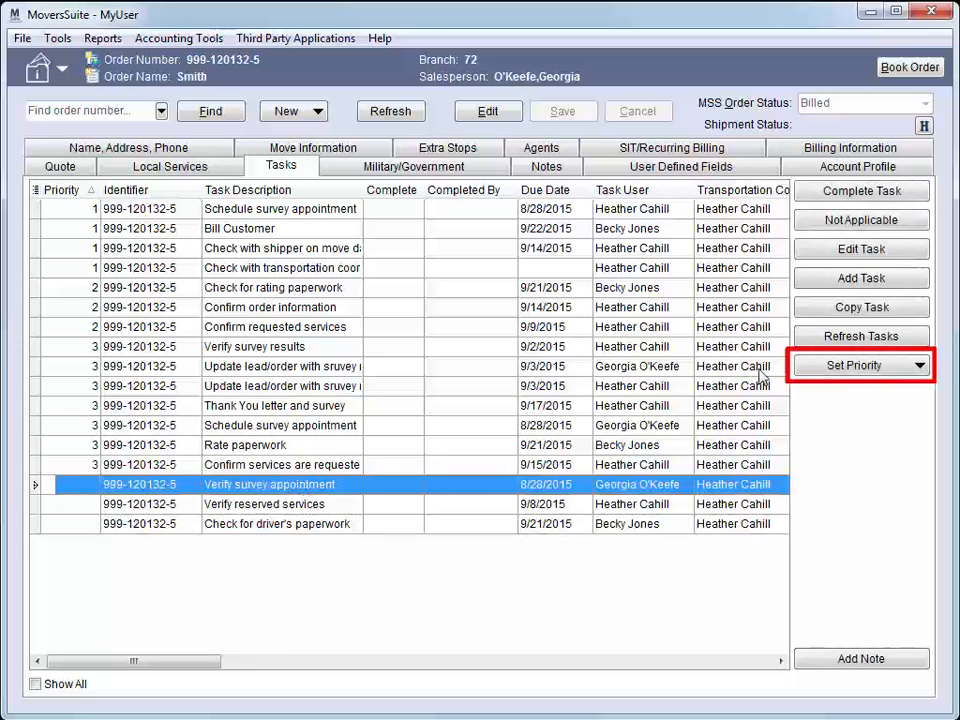
left_click(866, 372)
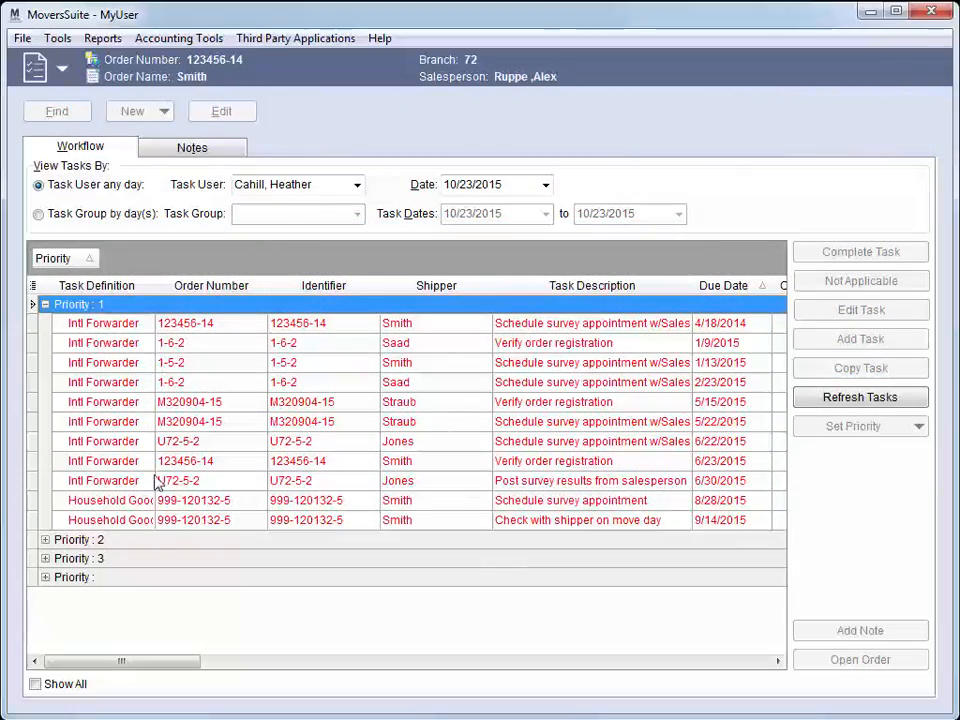
- Expand the Priority 2 group and the next collapsed priority group in the workflow task list
left_click(45, 540)
left_click(45, 598)
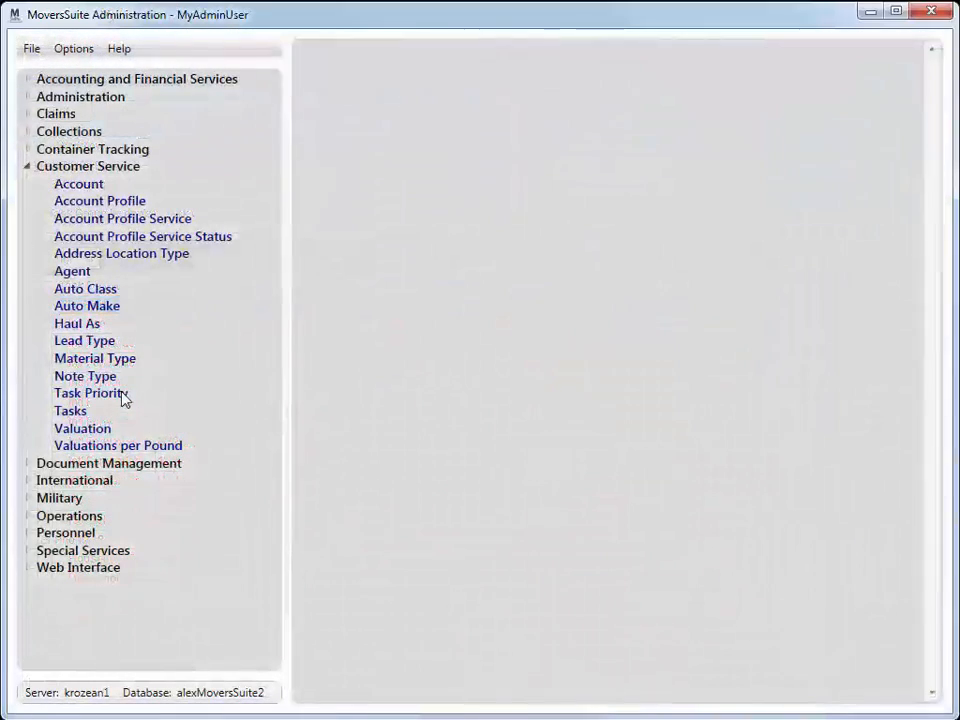
- In MoversSuite Administration, review the task priorities and set the Bill Customer task of the Local Move task definition to priority 2 - Medium
left_click(120, 393)
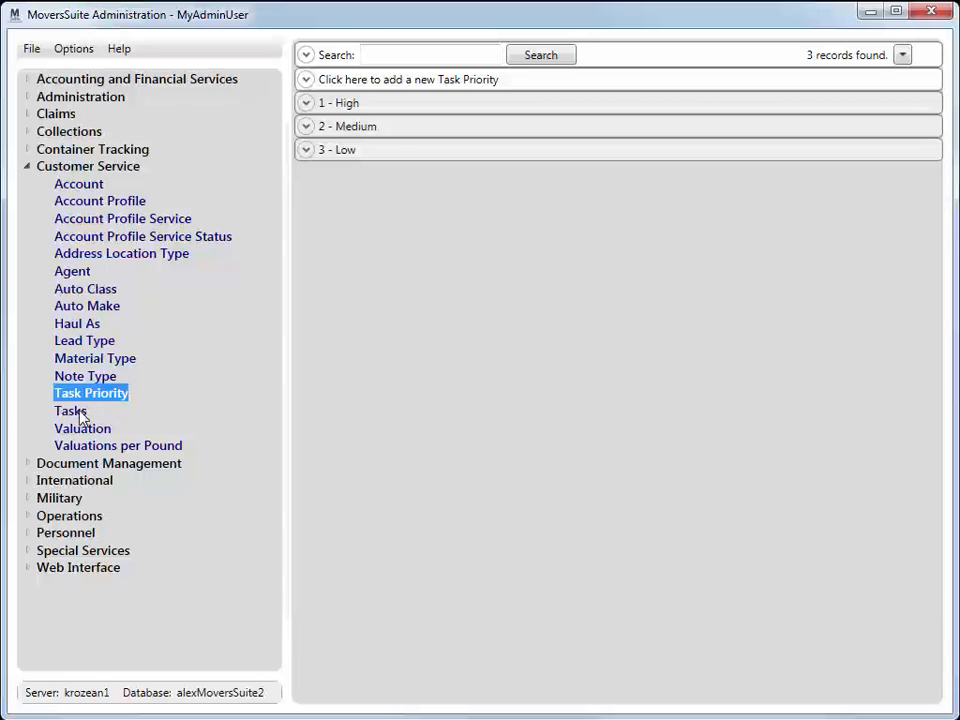
left_click(70, 411)
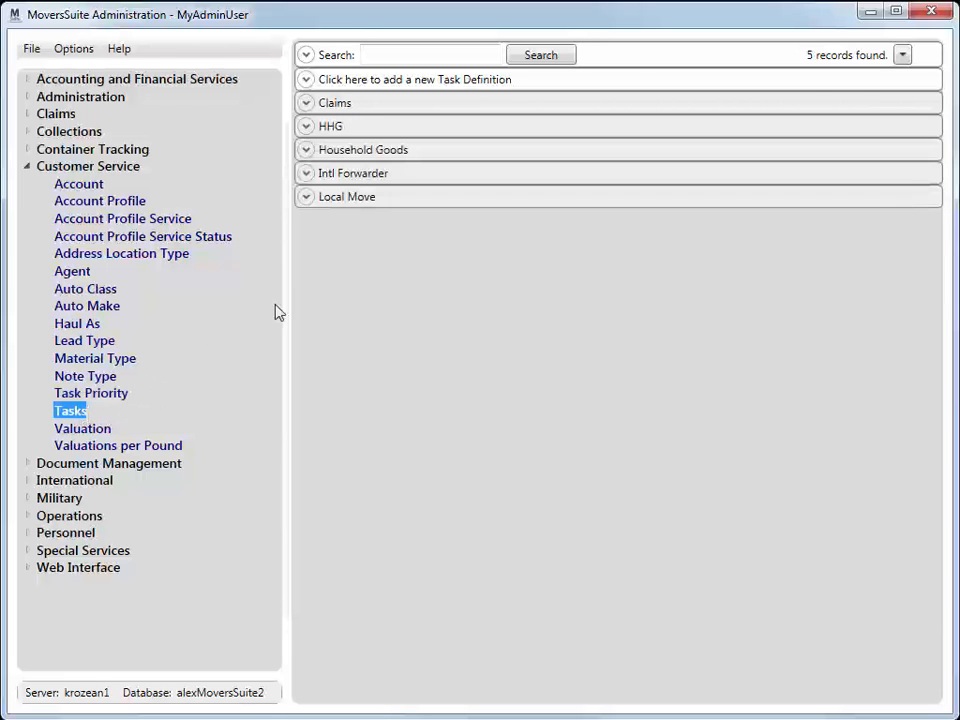
left_click(306, 197)
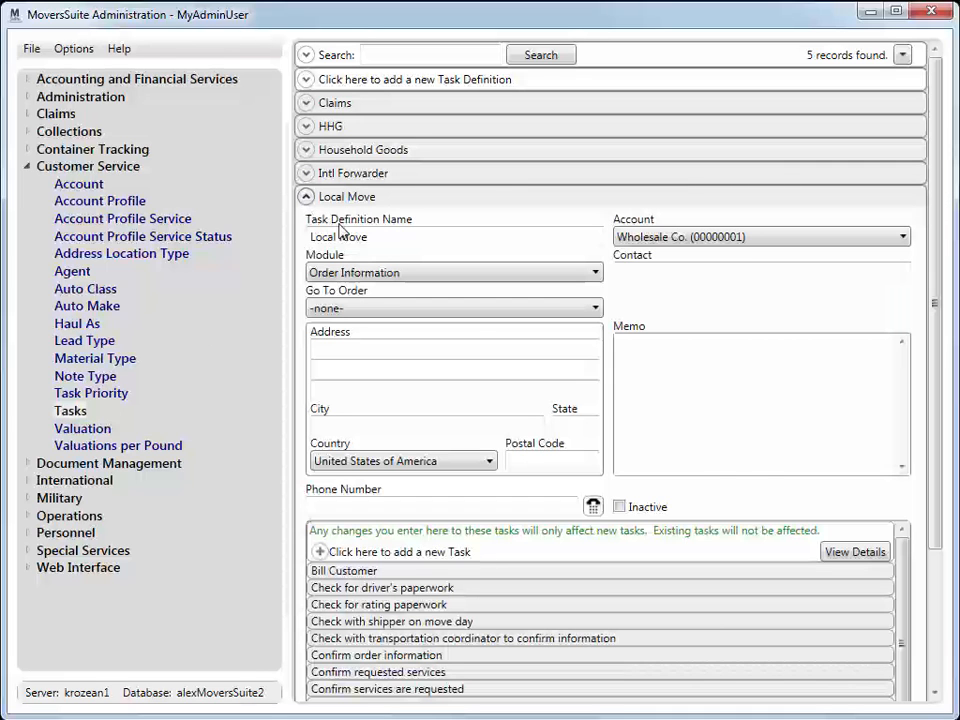
double_click(410, 575)
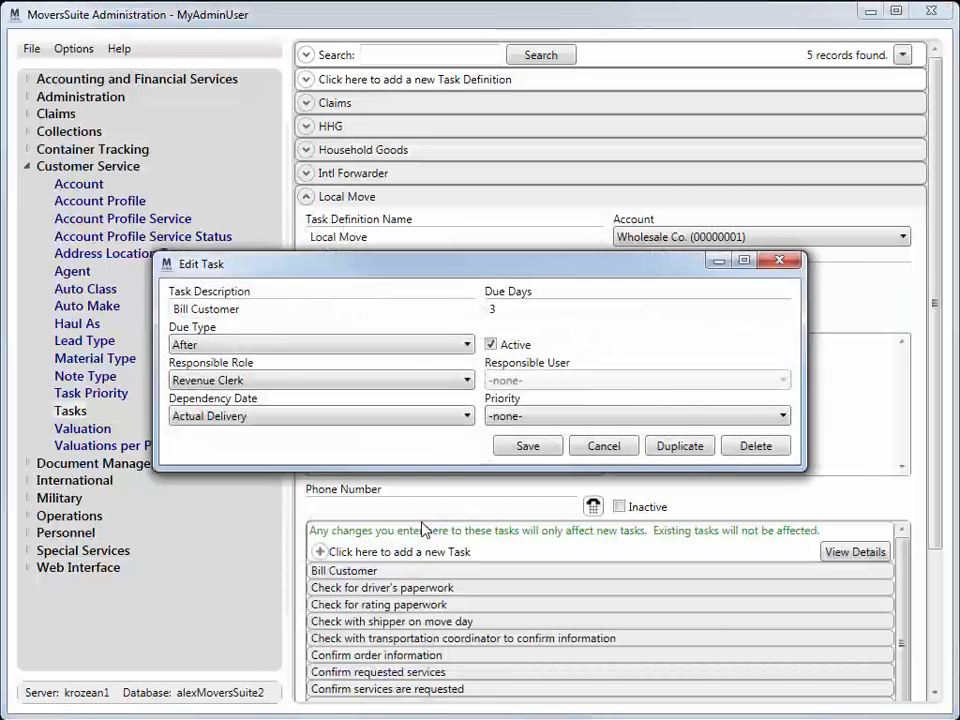
left_click(535, 416)
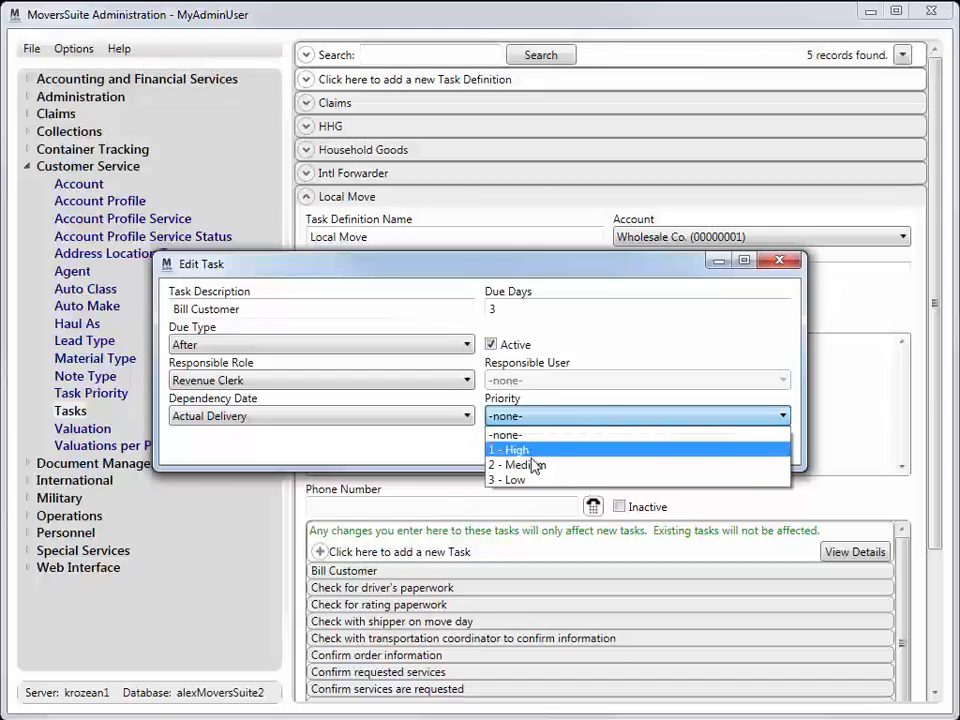
left_click(534, 464)
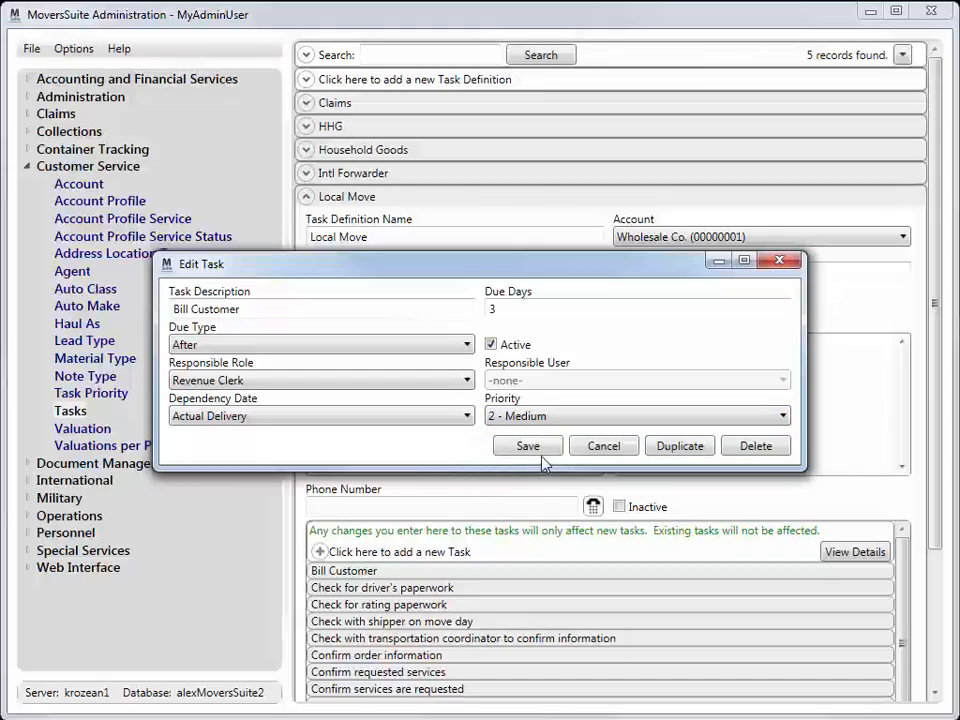
left_click(541, 450)
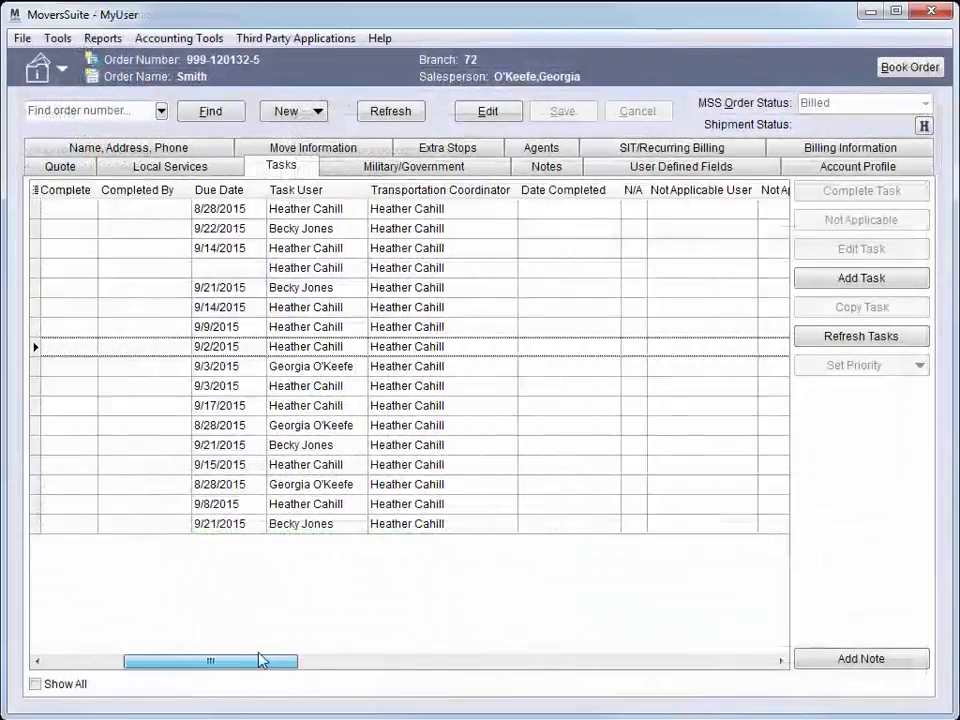
- Back in MoversSuite, view the National Account and Account Profile columns of the order's task list
left_click_drag(261, 658, 753, 668)
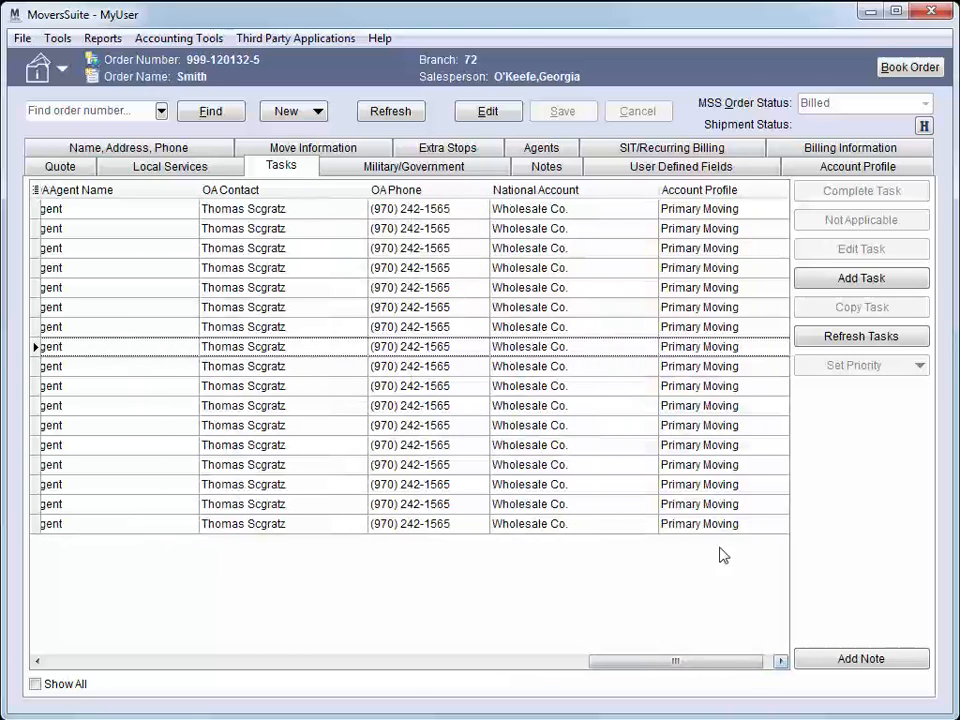
left_click(617, 192)
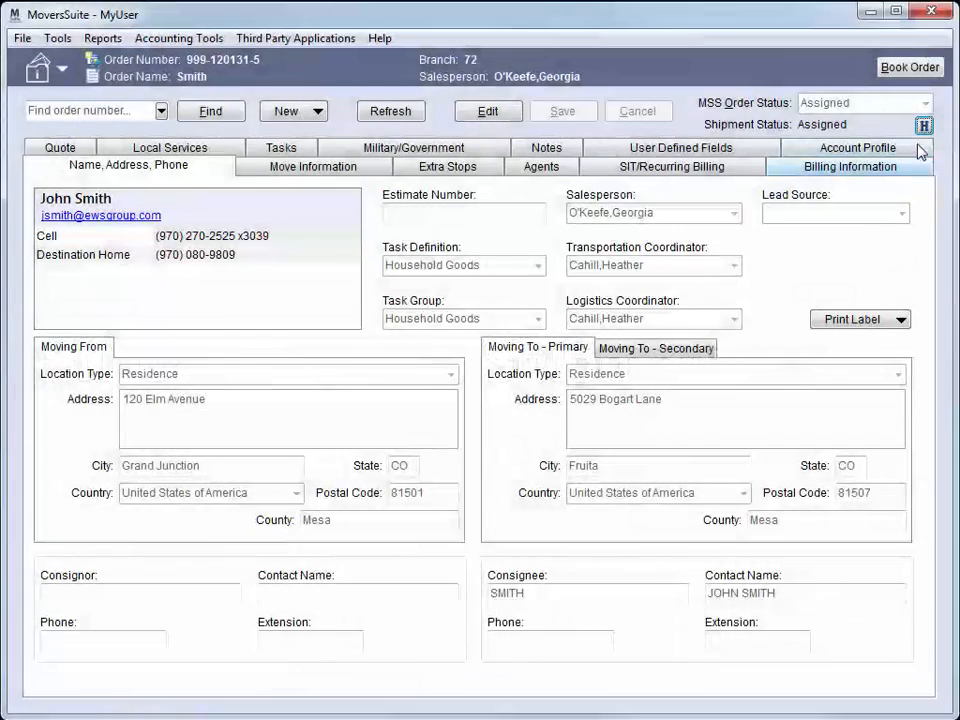
- Start a new shipment status from the order's shipment status history and choose SIT as the new status
left_click(923, 125)
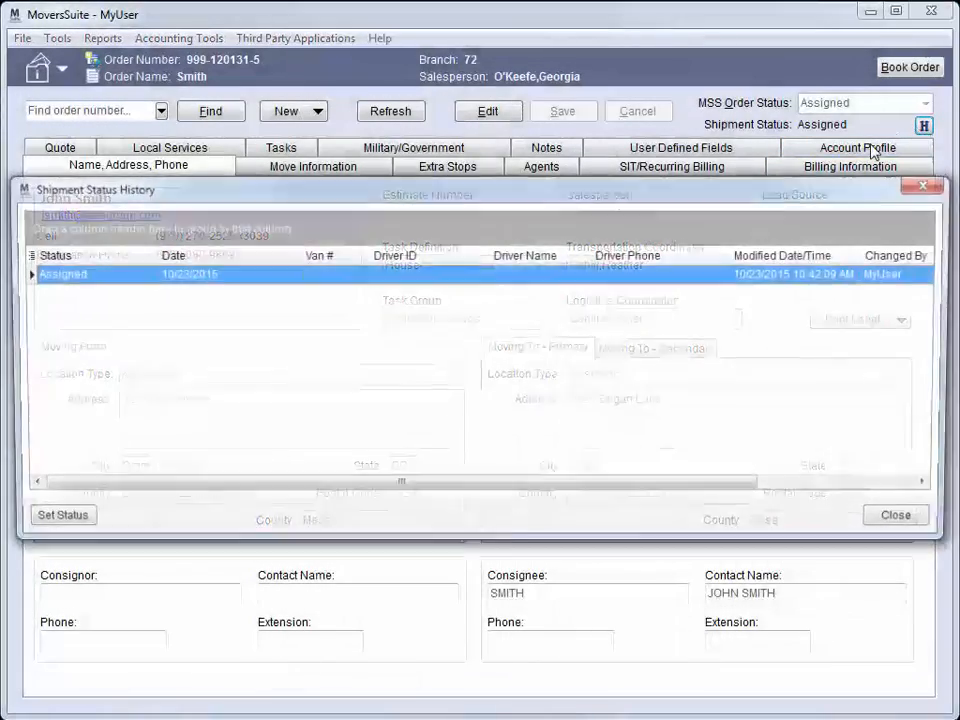
left_click(50, 521)
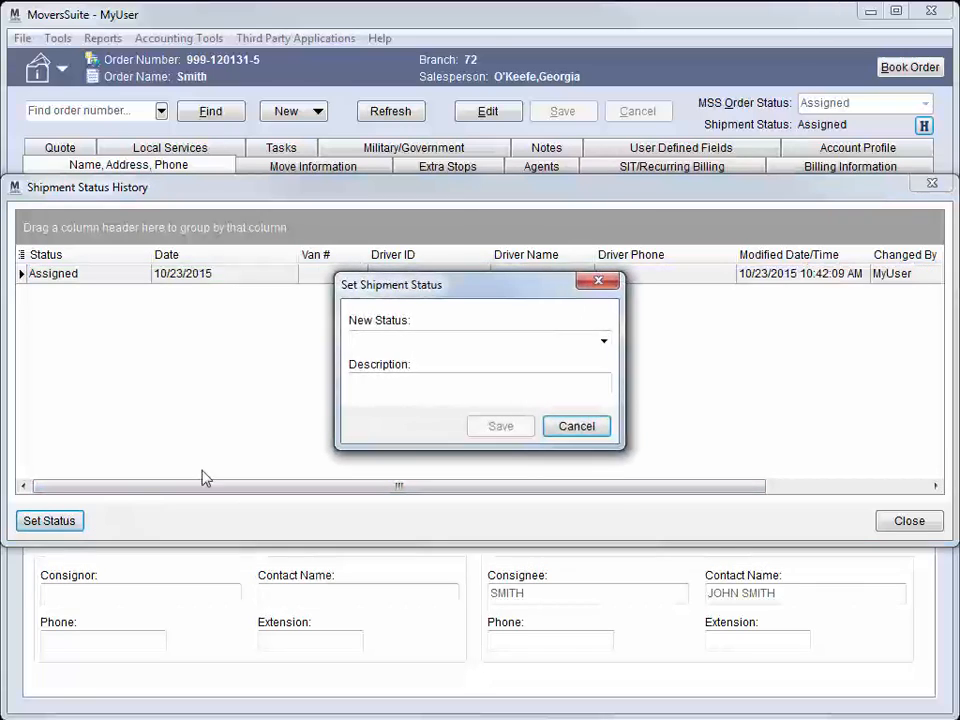
type("SIT")
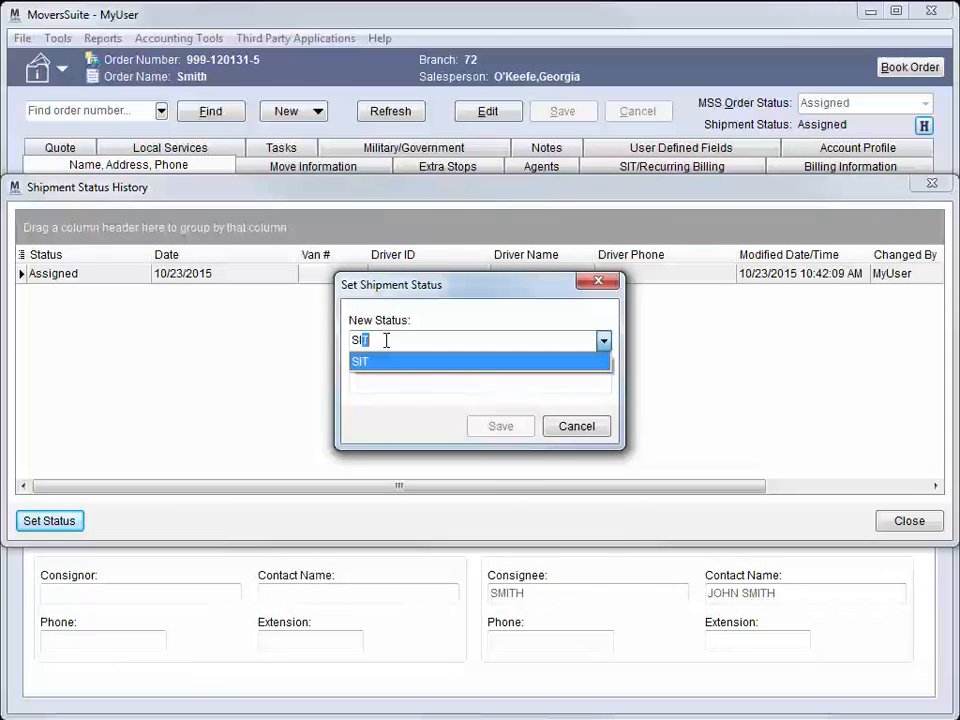
key("Return")
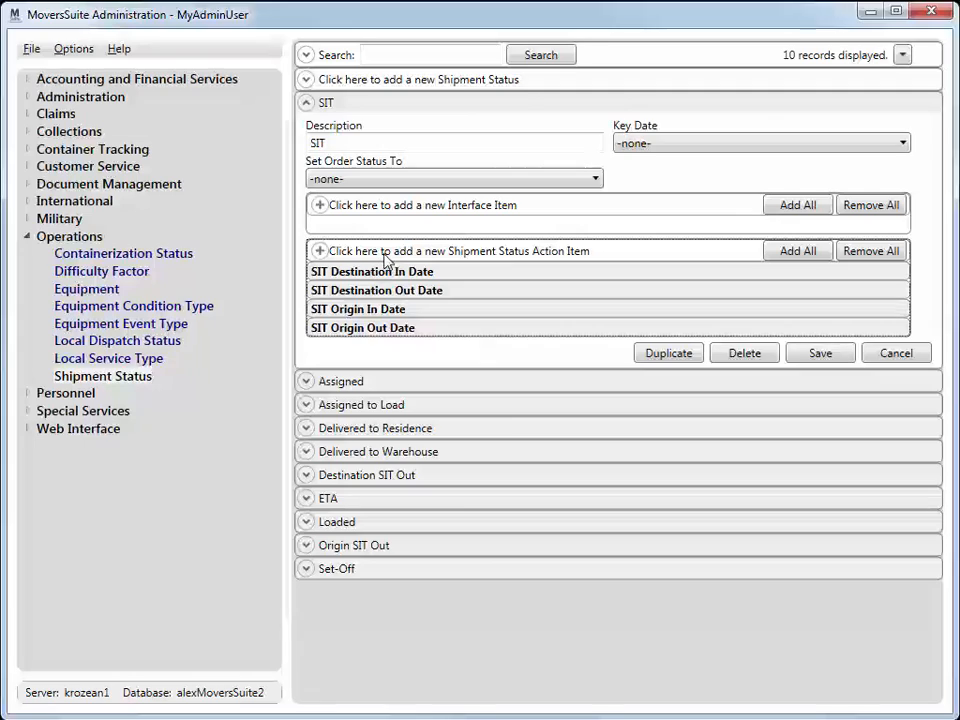
- Set the SIT Origin Out Date to 10/23/2015 and the SIT Destination Out Date to 10/22/2015, and save the shipment status
left_click(385, 252)
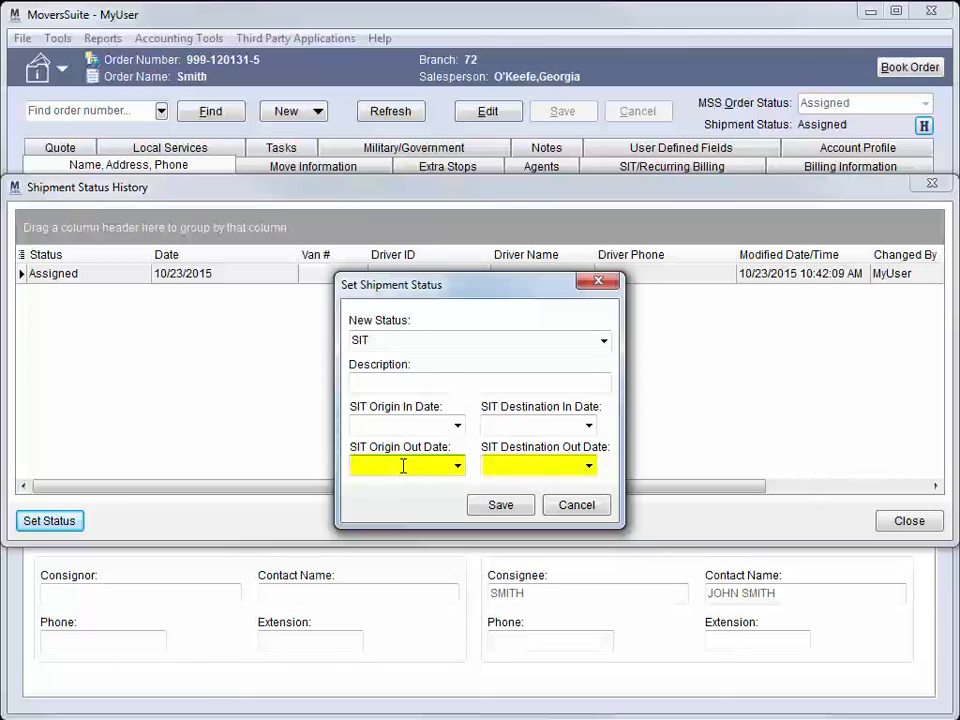
key("Tab")
type("yesterday")
key("Tab")
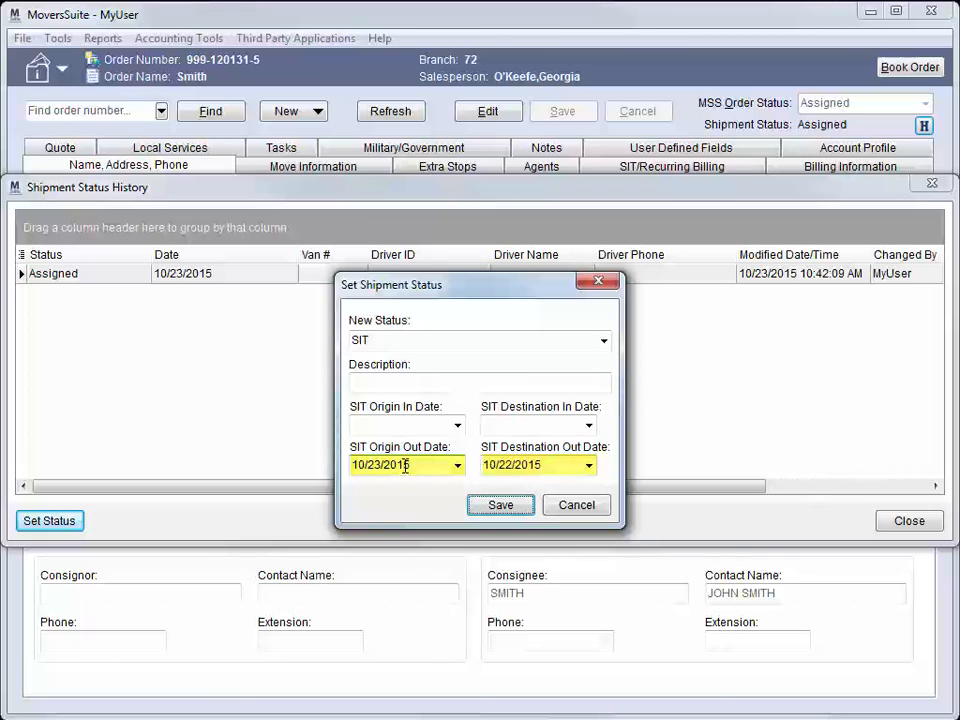
left_click(499, 506)
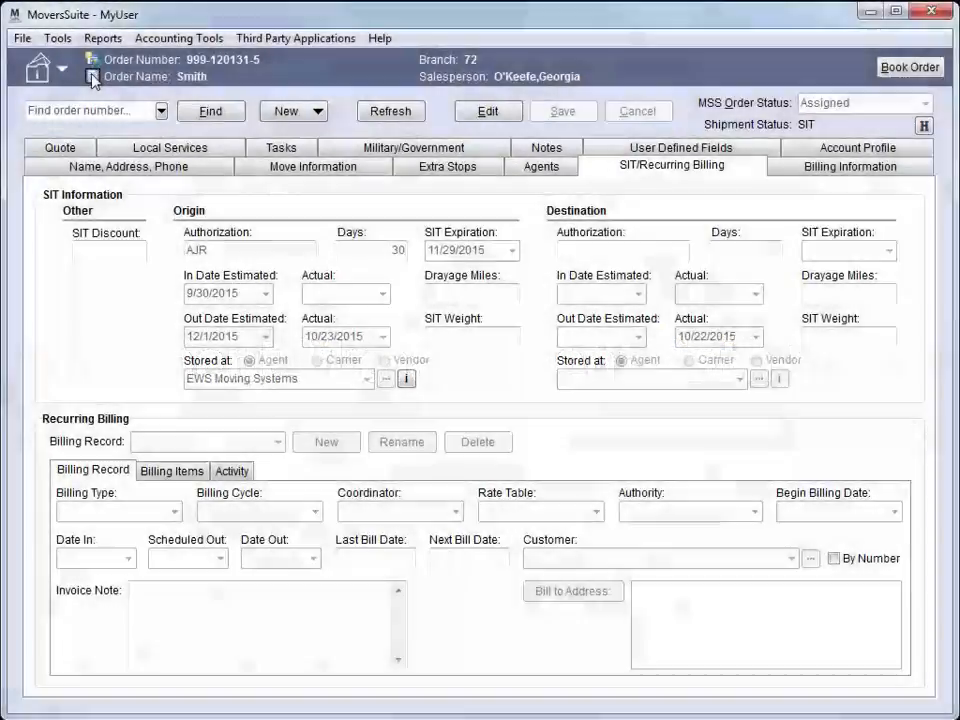
- Attach the order's quote PDF from the Letters folder to the order with the document type Estimate
left_click(91, 73)
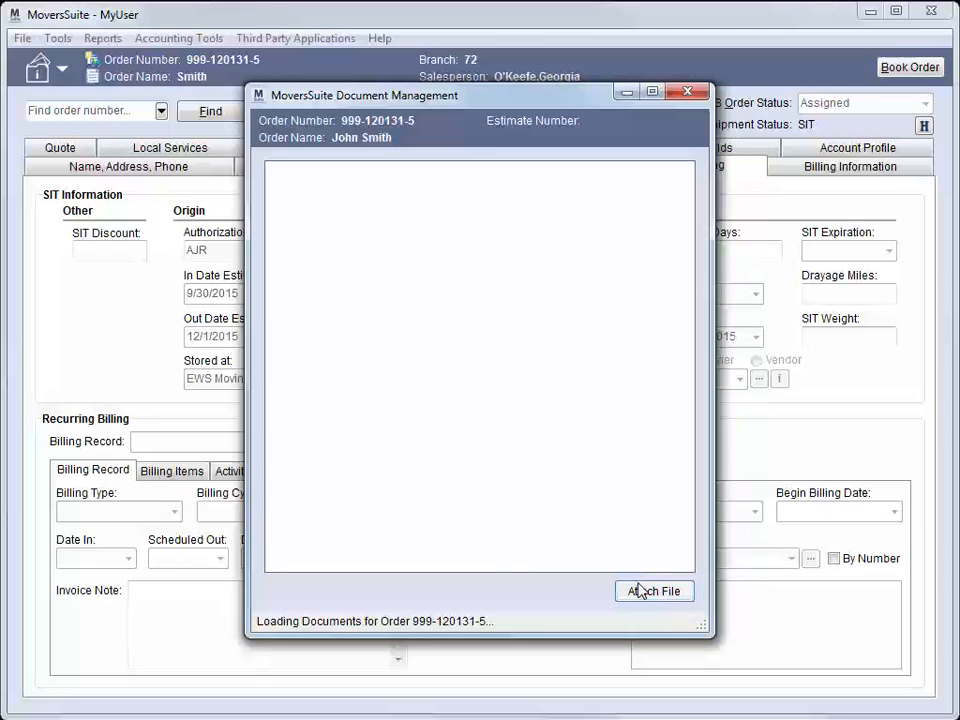
left_click(643, 591)
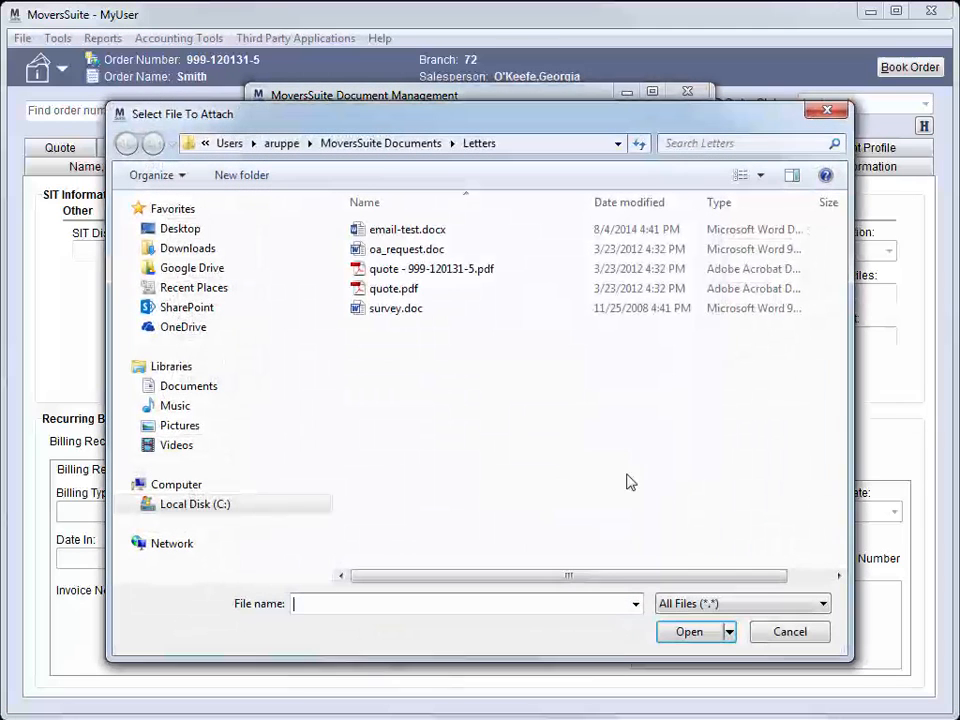
left_click(424, 270)
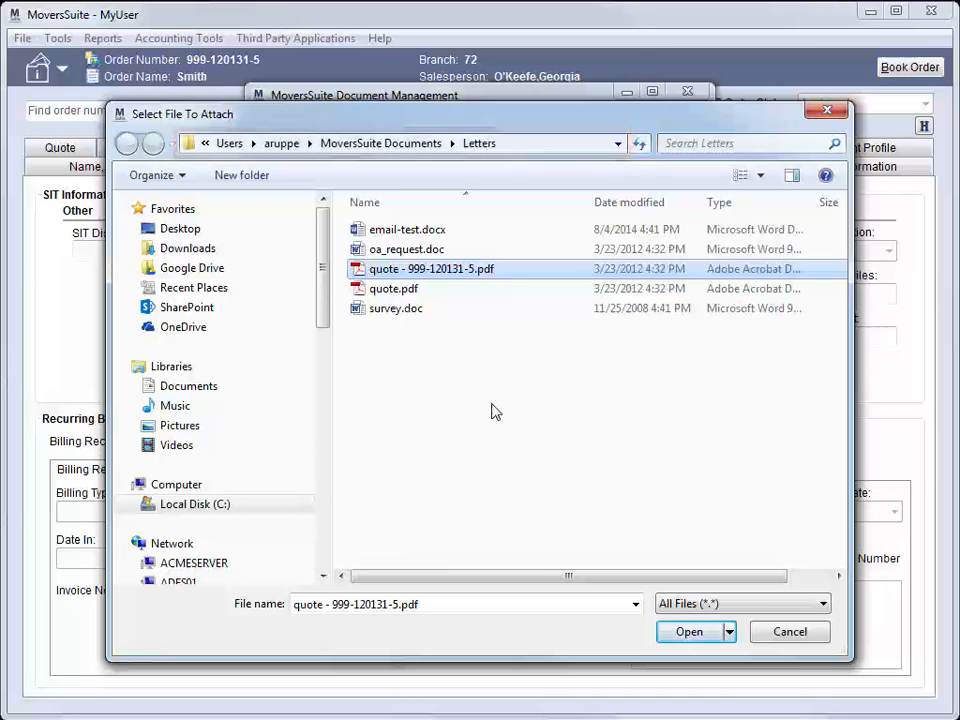
left_click(689, 631)
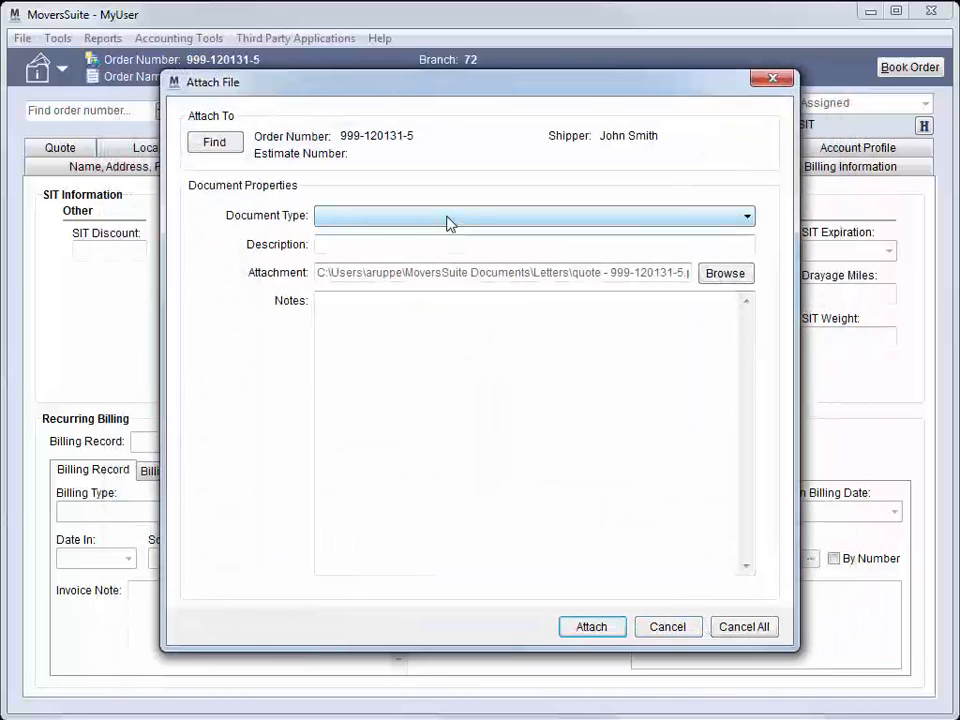
left_click(448, 218)
left_click(440, 280)
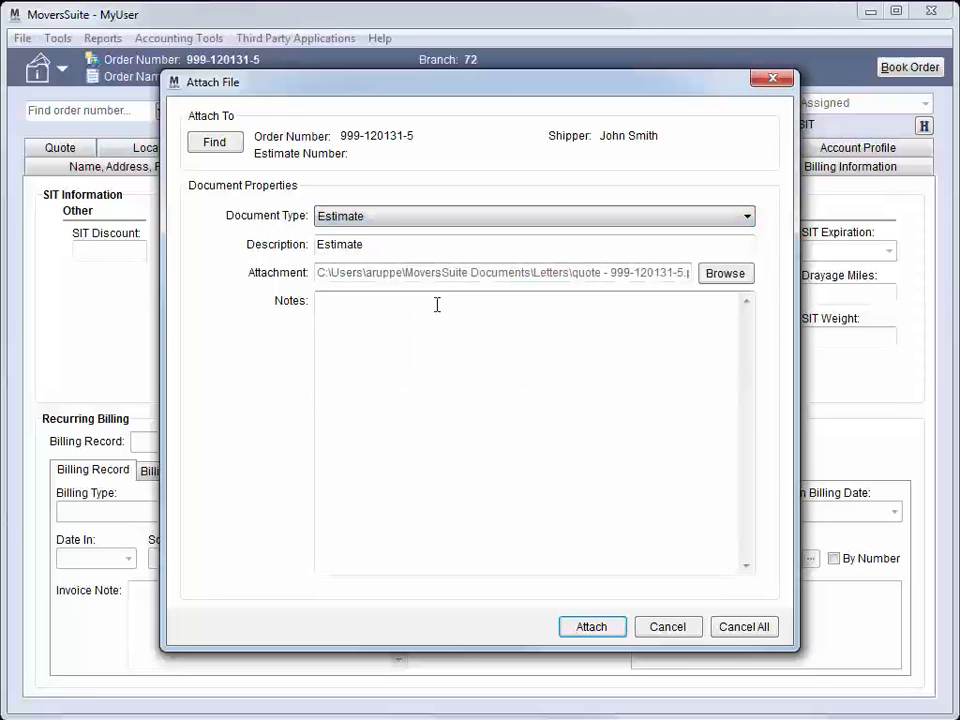
left_click(596, 628)
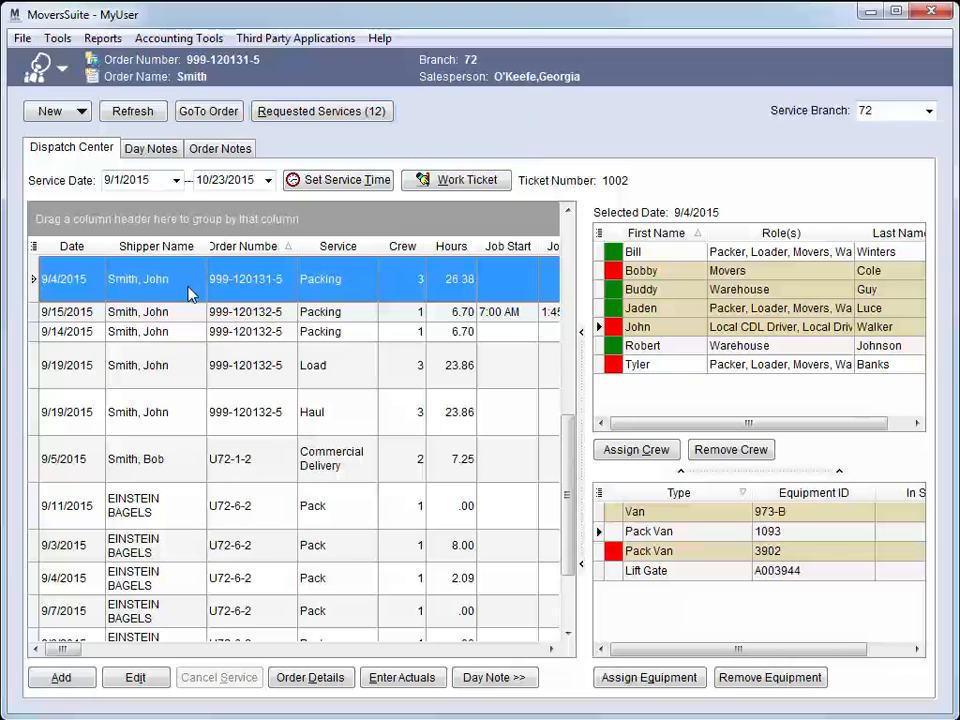
- Void the work ticket of the 9/4/2015 Packing service in Local Dispatch
right_click(190, 292)
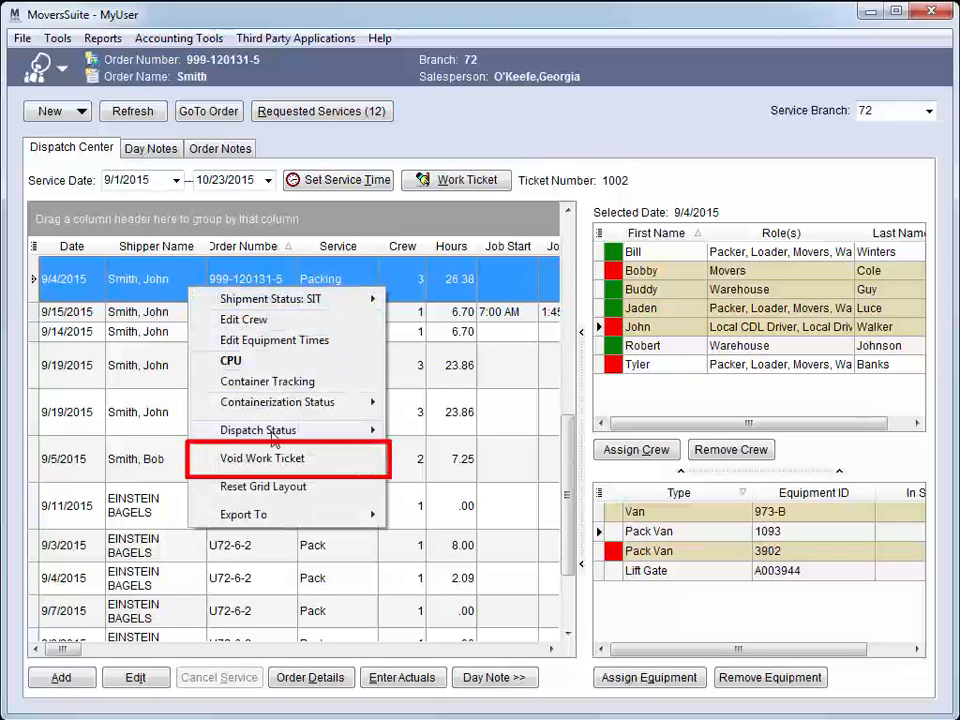
left_click(299, 465)
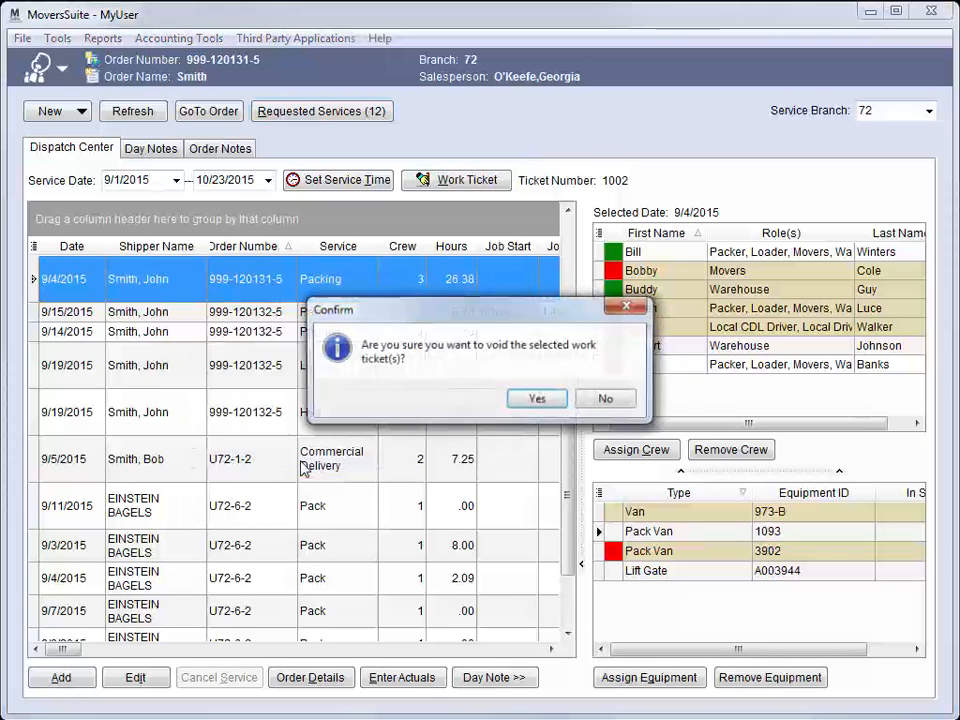
left_click(537, 400)
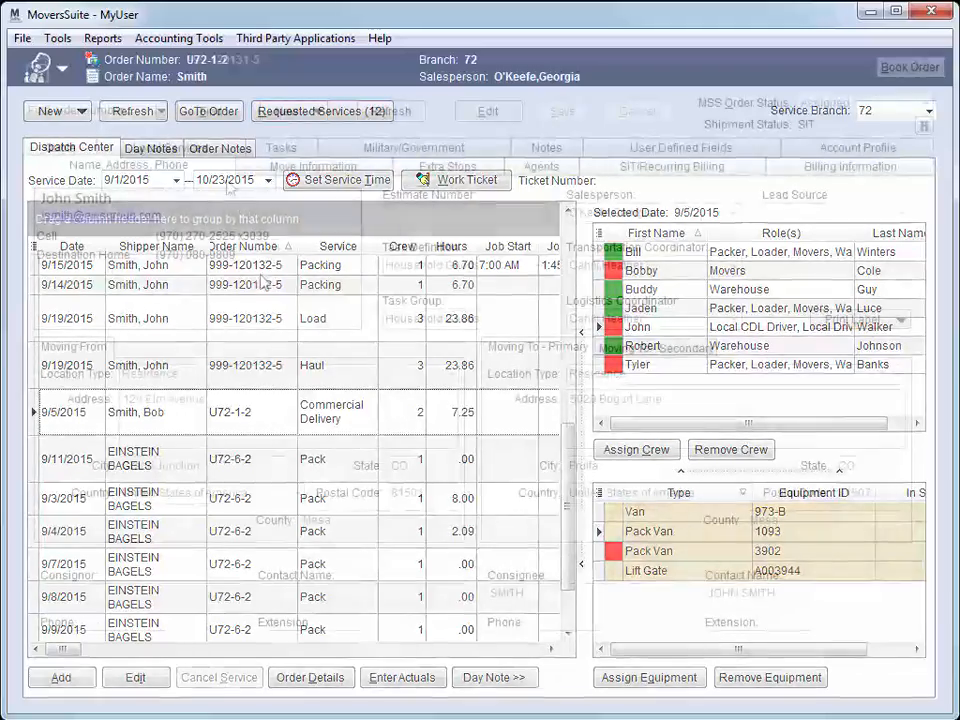
- On the order's local services, view the Status, Voided On and Voided By values of the 9/4/2015 Packing service
left_click(205, 147)
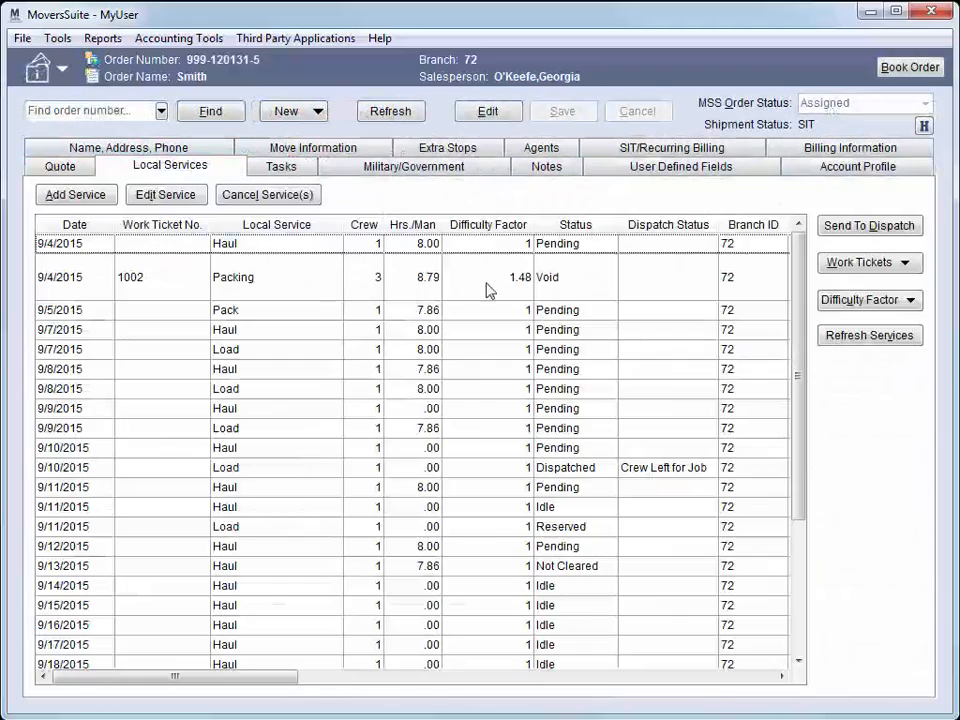
left_click(575, 288)
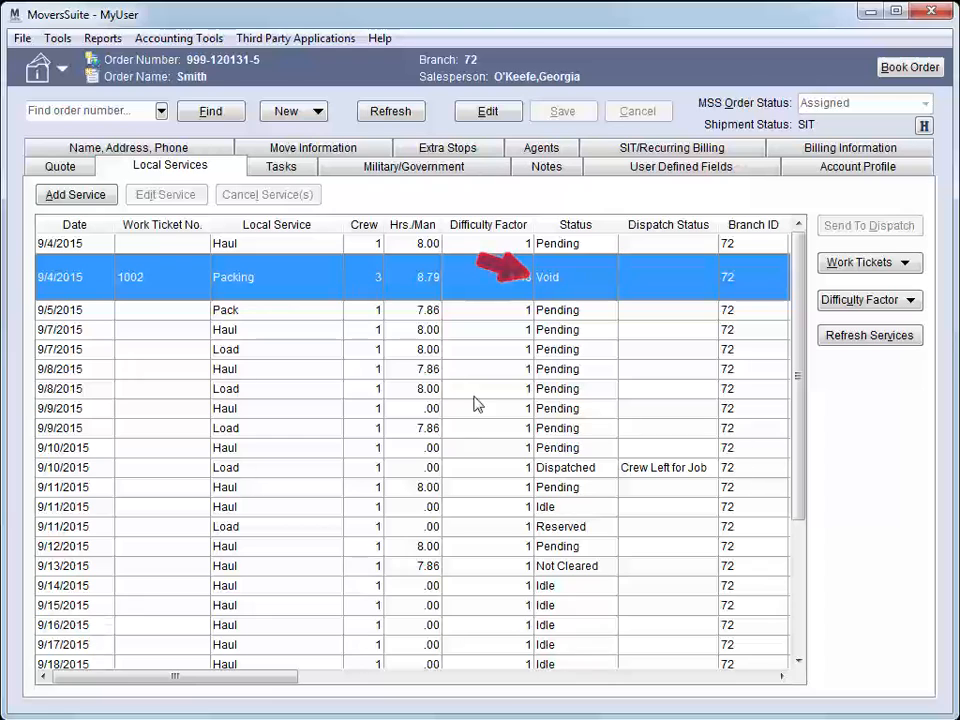
left_click_drag(281, 677, 698, 675)
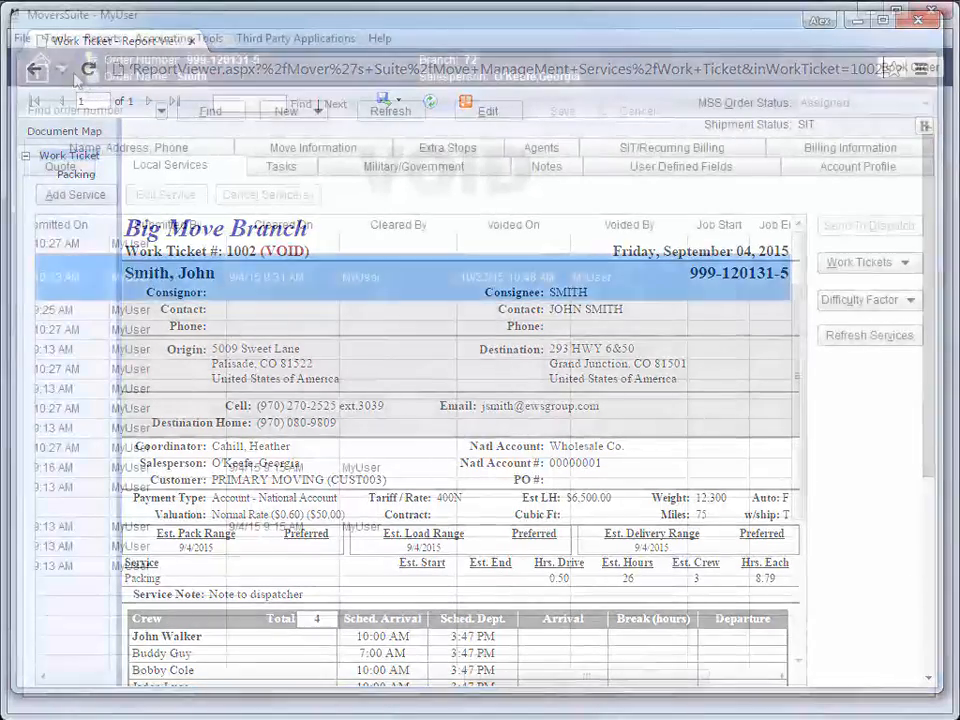
- Open the order in Revenue Entry and view the status and crew of its 9/4/2015 Packing work ticket
left_click(48, 58)
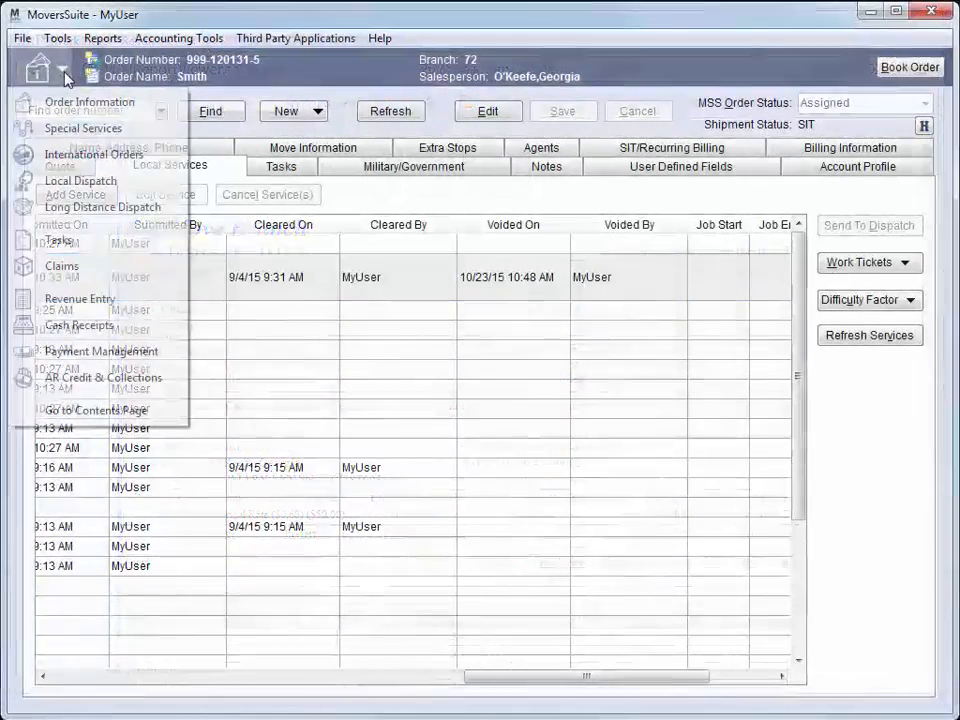
left_click(101, 299)
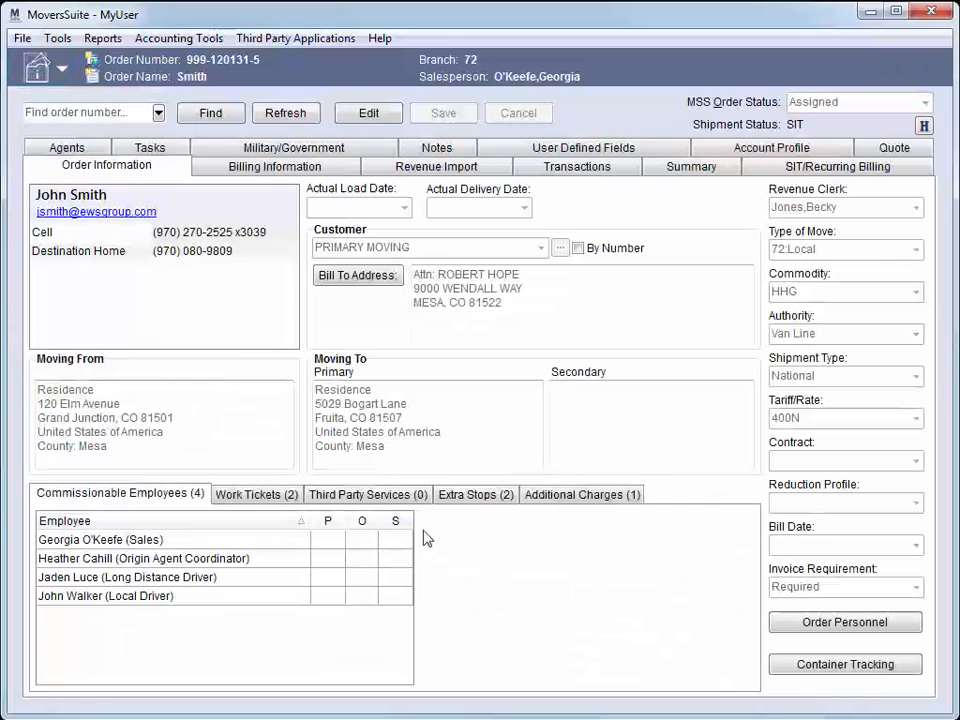
left_click(274, 496)
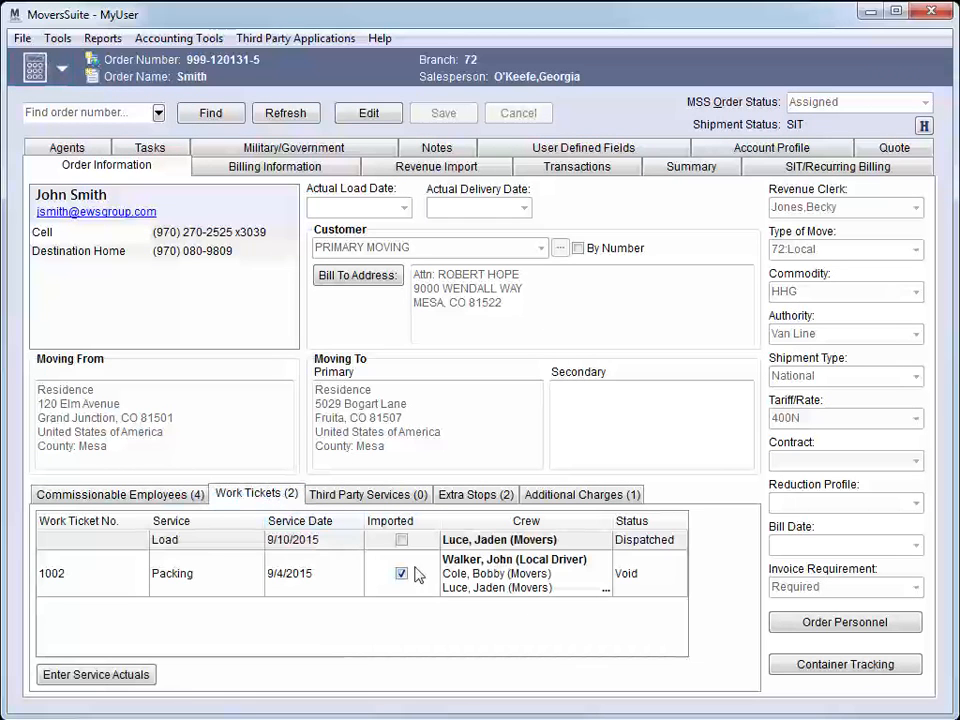
left_click(499, 582)
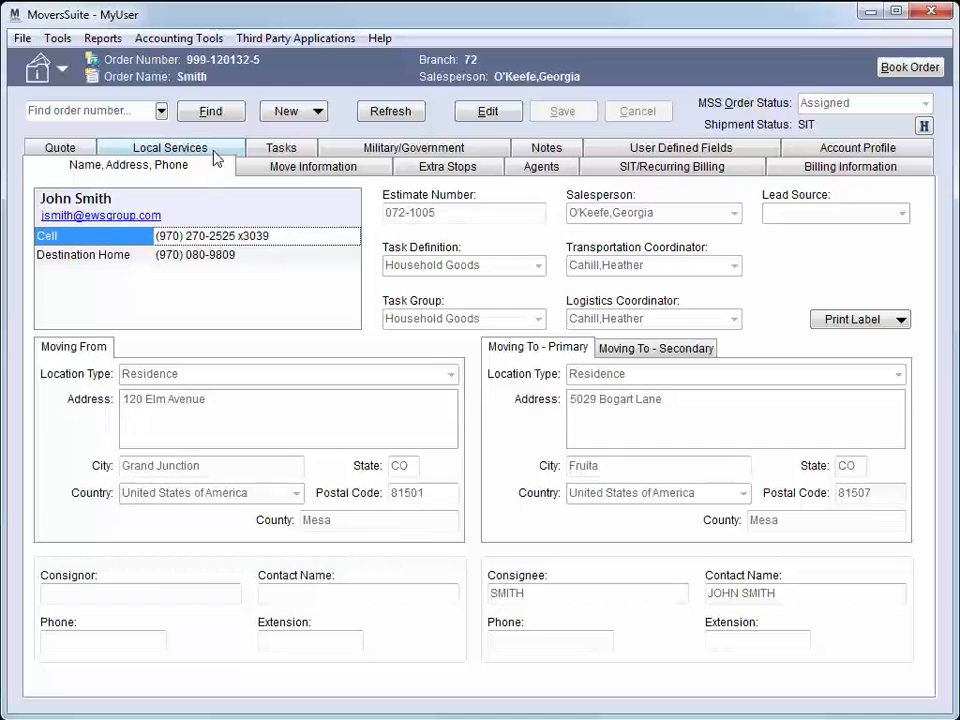
- View the Job Start, Job End and Crew Names columns in the order's local services list
left_click(170, 148)
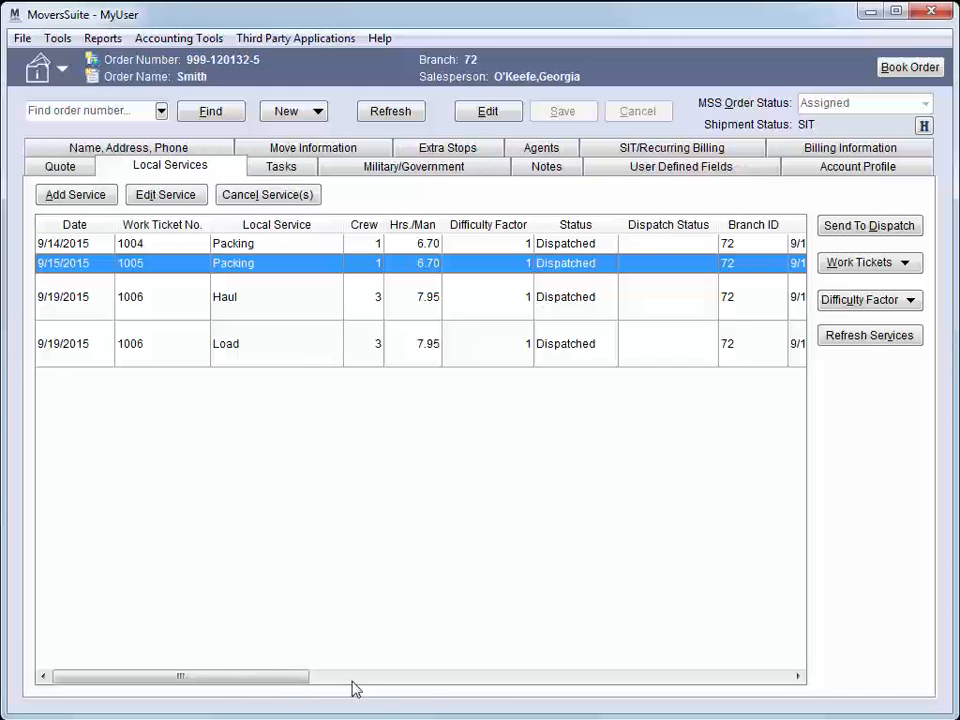
left_click_drag(322, 690, 776, 711)
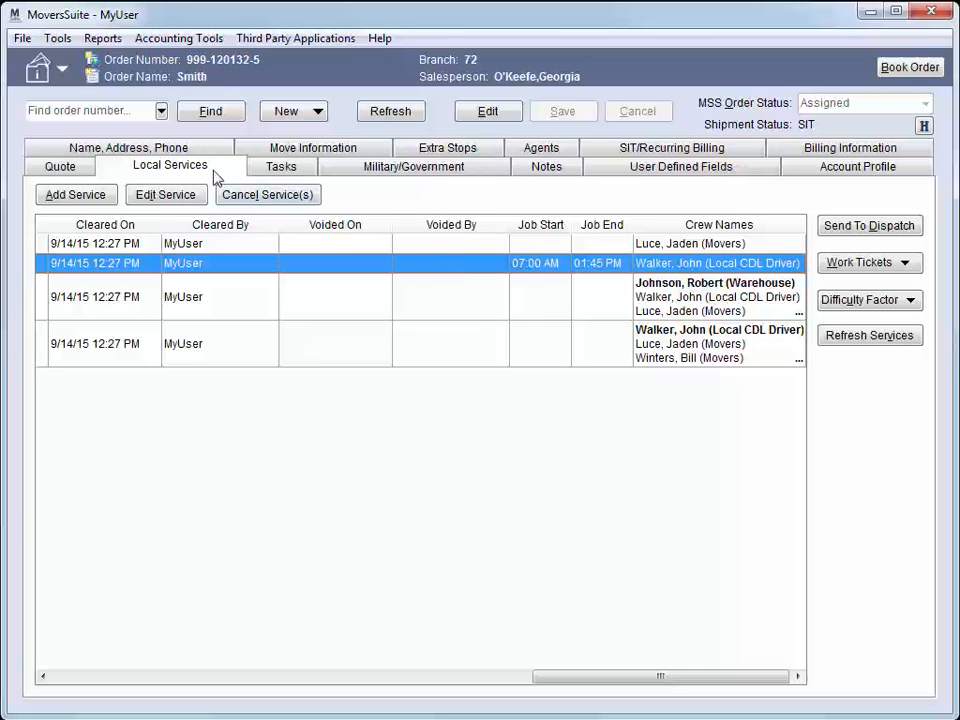
- Switch to Local Dispatch and view the Coordinator column for the 9/15/2015 Packing service
left_click(46, 57)
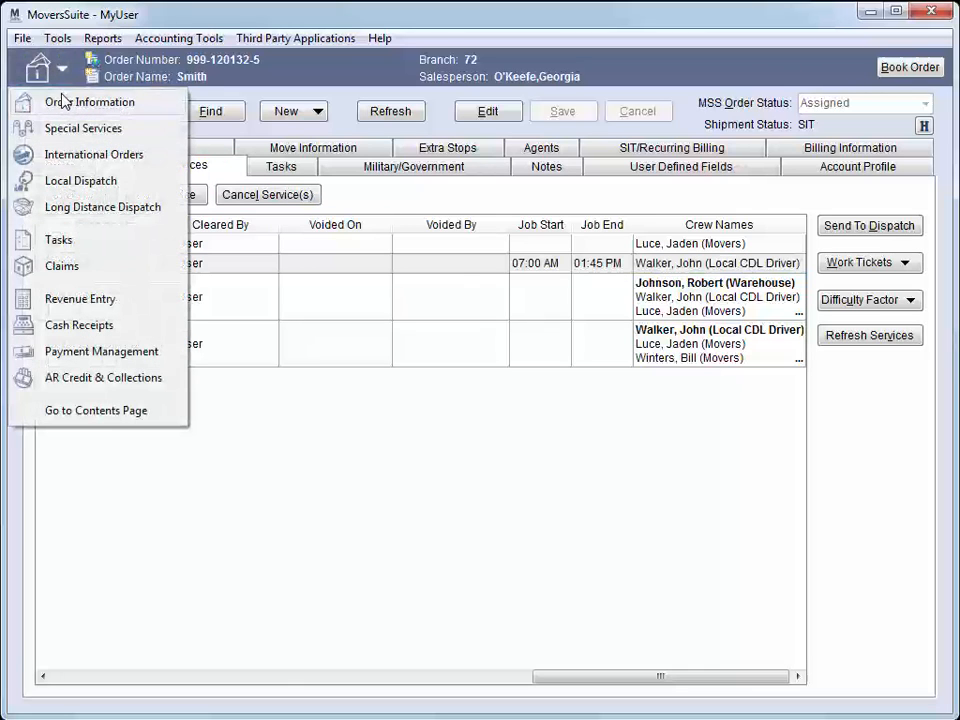
left_click(83, 187)
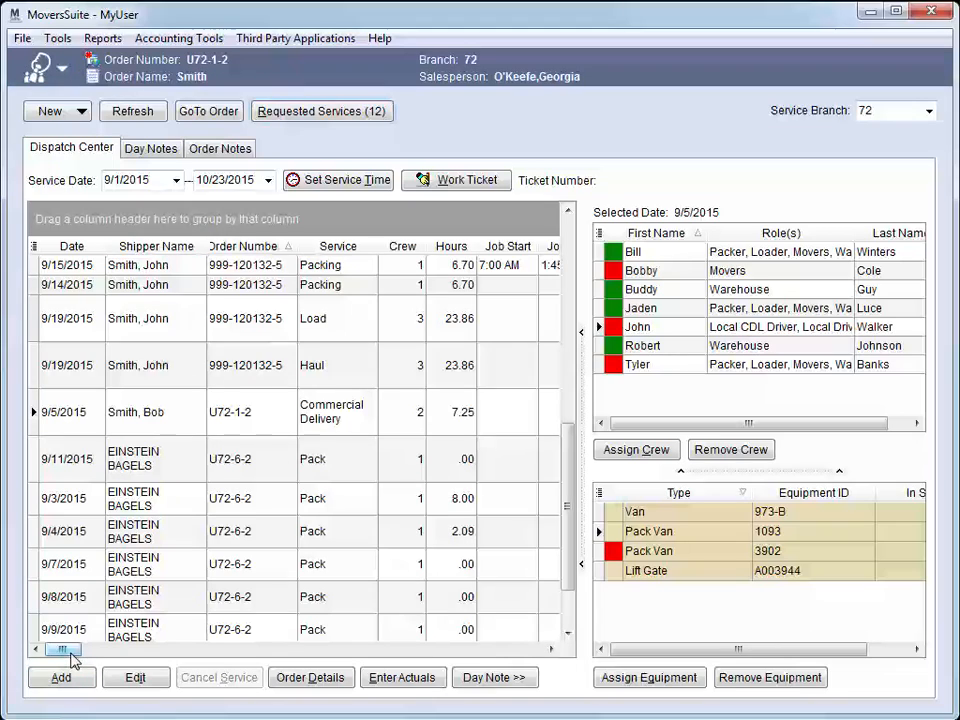
left_click_drag(67, 652, 536, 662)
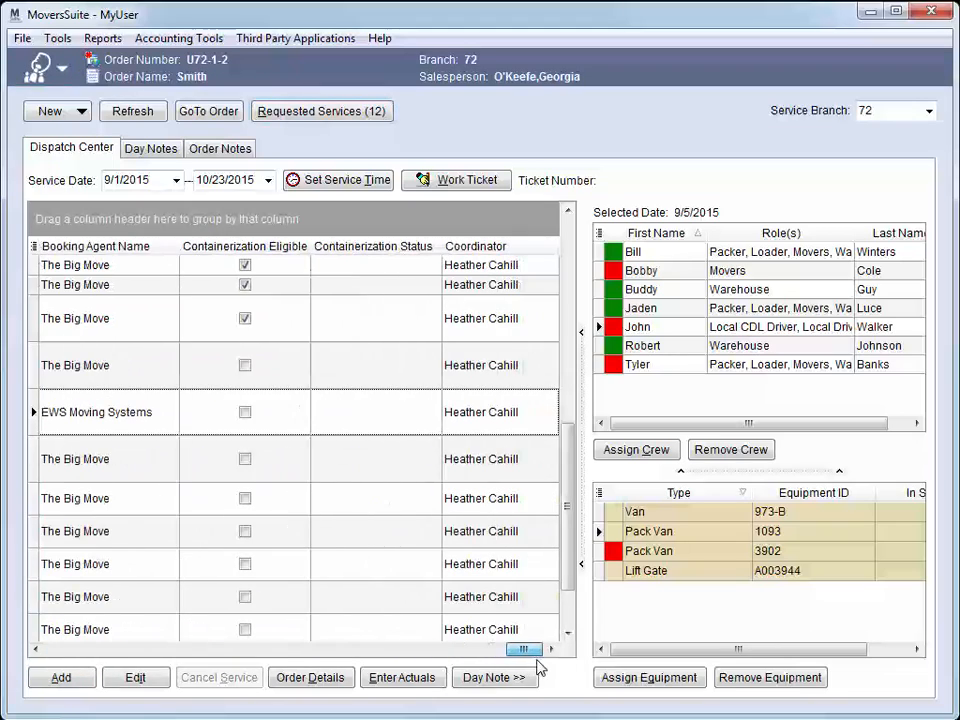
left_click(510, 267)
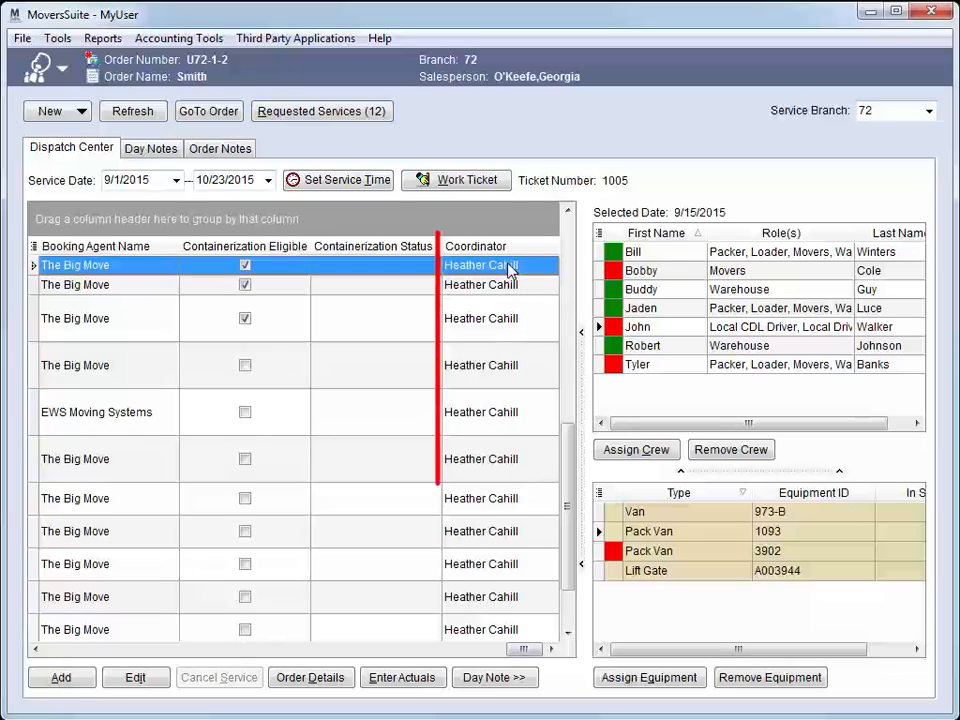